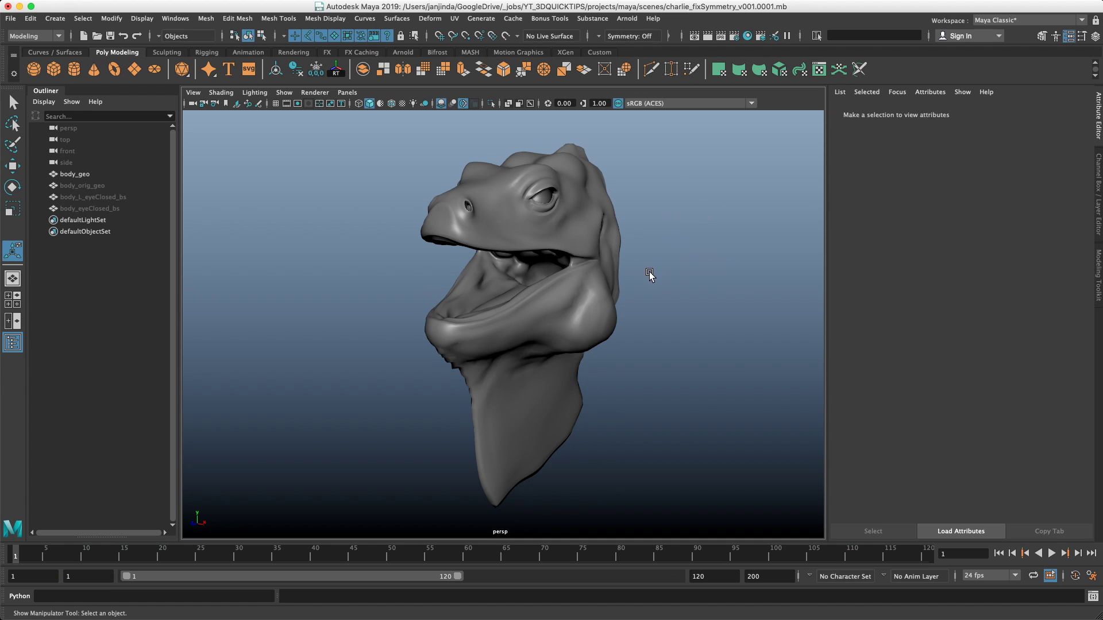
Switch the body_geo dinosaur head mesh to vertex selection
mouse_move(650, 273)
alt+mouse_down()
mouse_move(691, 255)
mouse_move(670, 278)
alt+mouse_up()
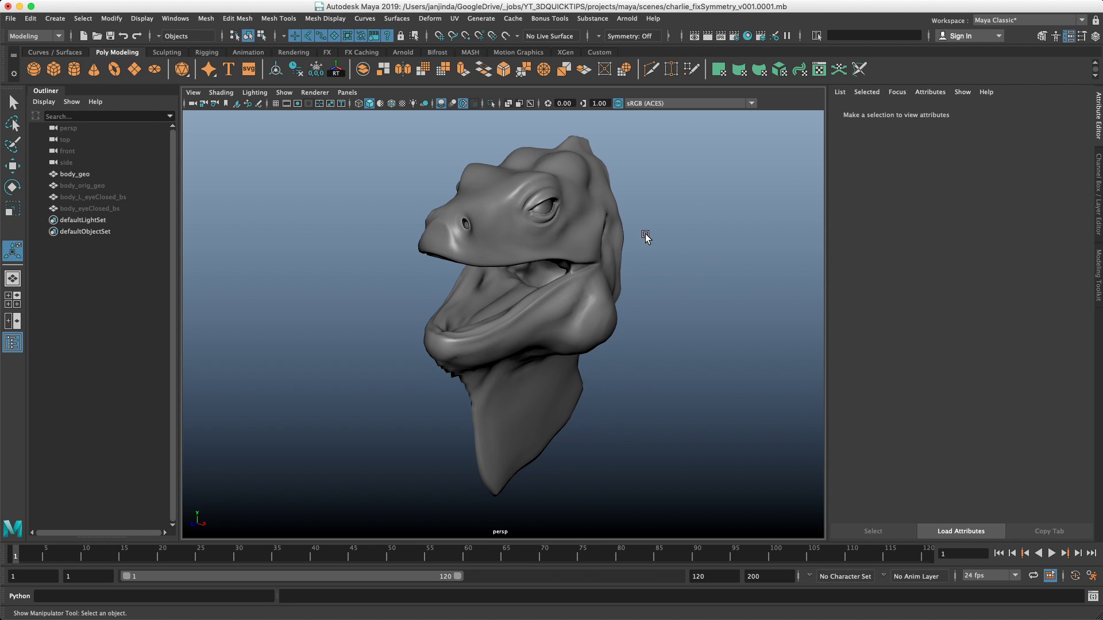
alt+drag(610, 281, 648, 241)
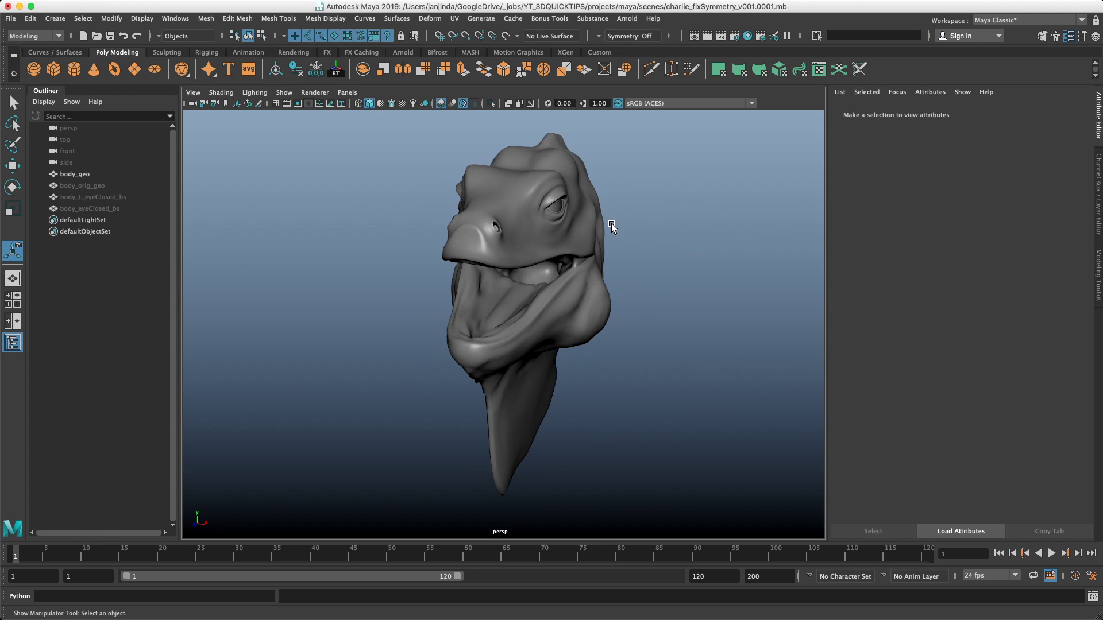
alt+drag(617, 280, 638, 285)
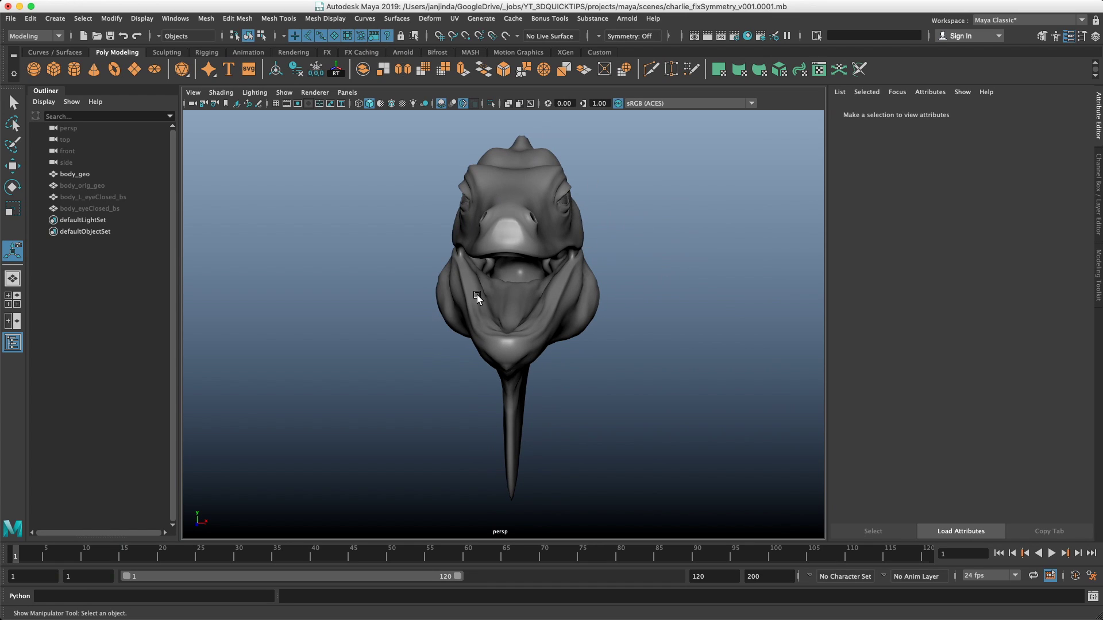
alt+drag(643, 271, 659, 252)
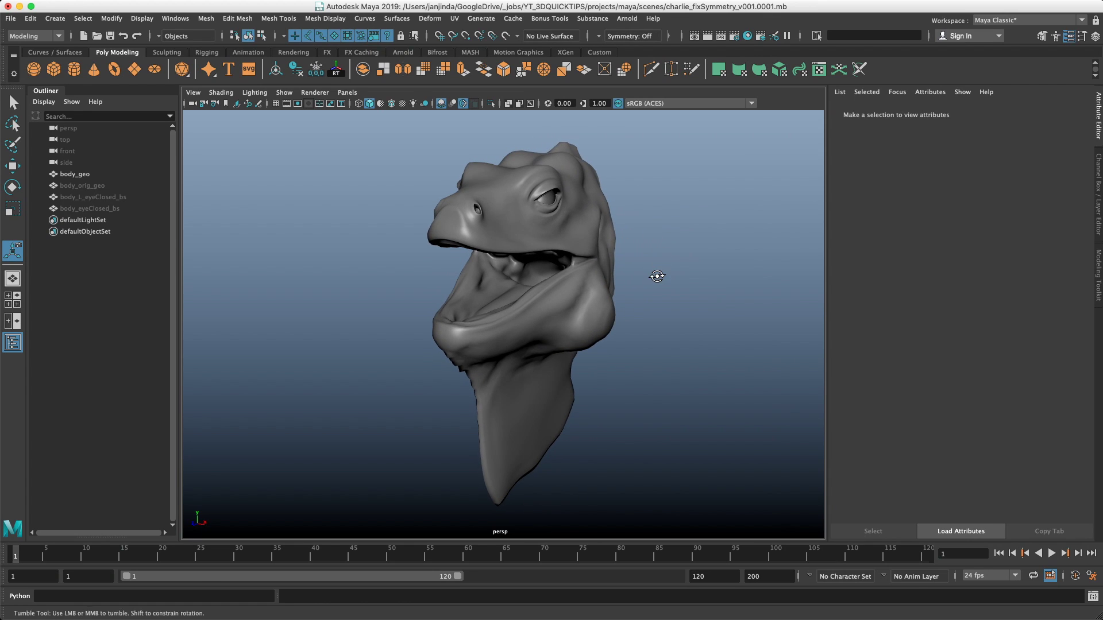
alt+drag(655, 276, 601, 325)
click(600, 325)
alt+drag(630, 289, 649, 316)
right_drag(650, 315, 629, 316)
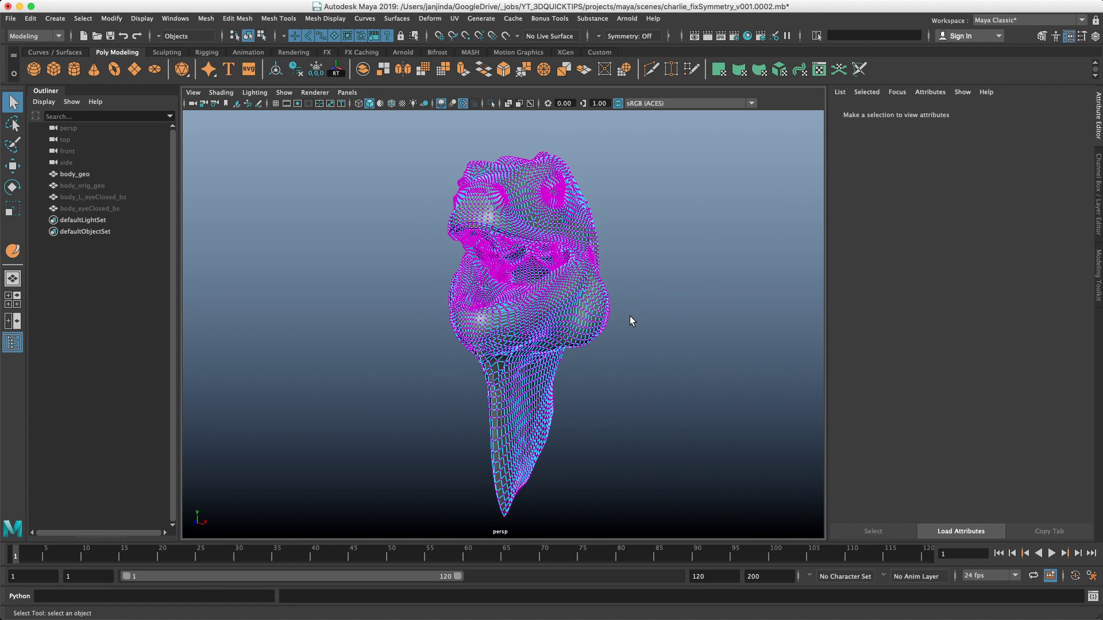
Use the Move tool with soft selection to deform one side of the top of the dinosaur's head
drag(630, 313, 655, 322)
key(w)
alt+drag(680, 278, 643, 270)
alt+middle_drag(643, 270, 647, 321)
alt+drag(647, 322, 652, 297)
click(573, 217)
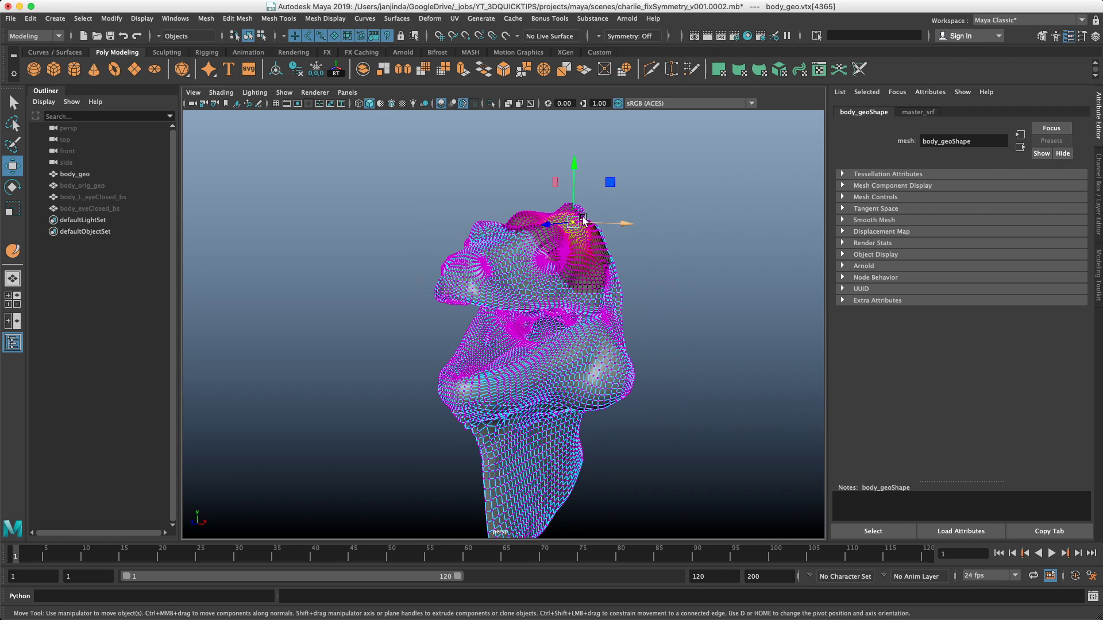
click(656, 205)
Use soft selection to reshape the cheek and lower jaw on the same side, adjusting the falloff radius in between
alt+drag(580, 235, 610, 273)
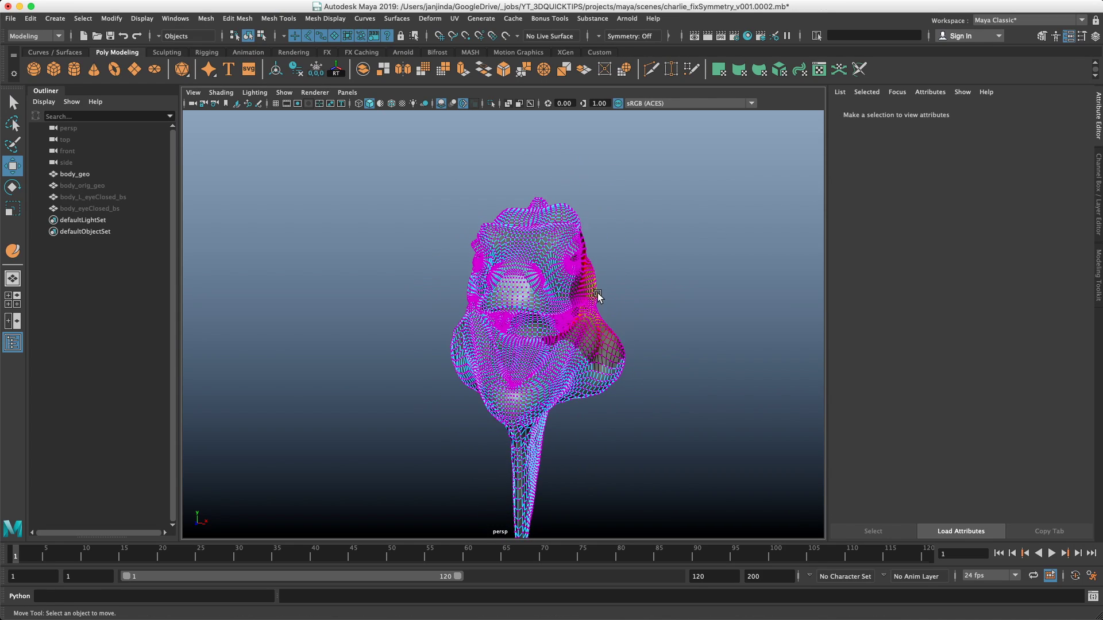
click(582, 305)
alt+drag(616, 313, 536, 303)
key(b)
click(507, 332)
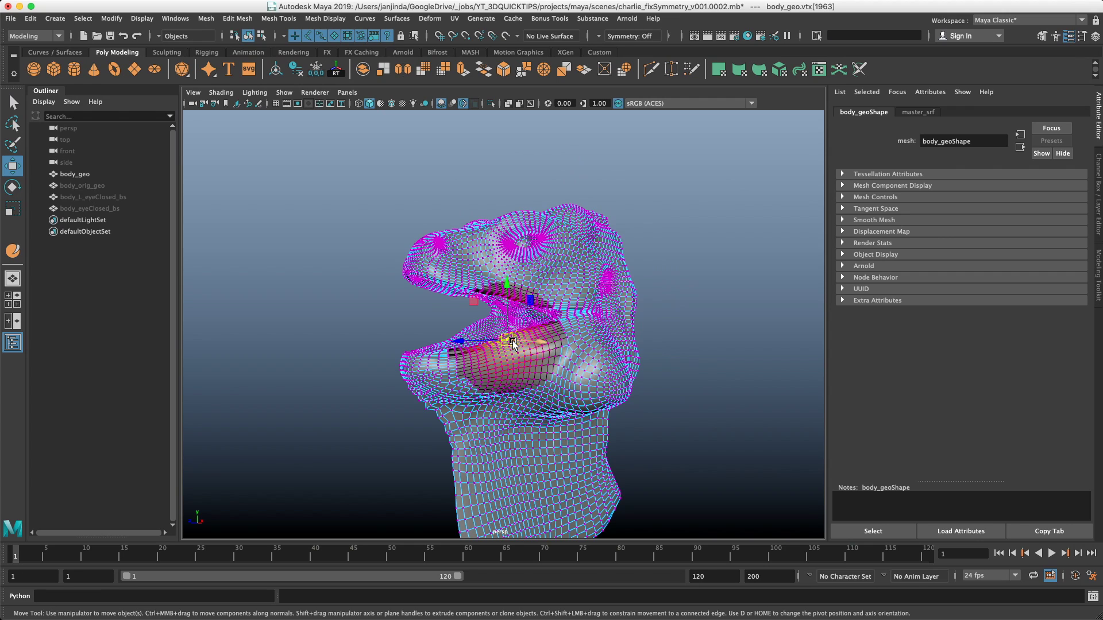
click(564, 272)
Return body_geo to object selection, deselect it and examine the head's asymmetry from the front
key(q)
right_drag(598, 285, 698, 202)
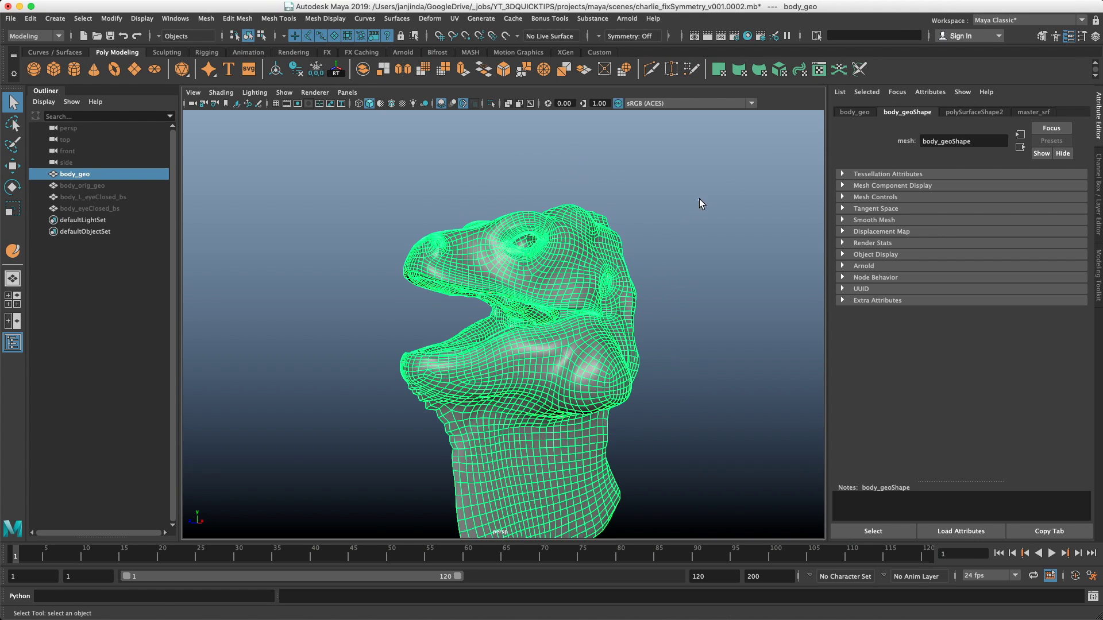
click(698, 202)
alt+drag(632, 219, 709, 232)
key(z)
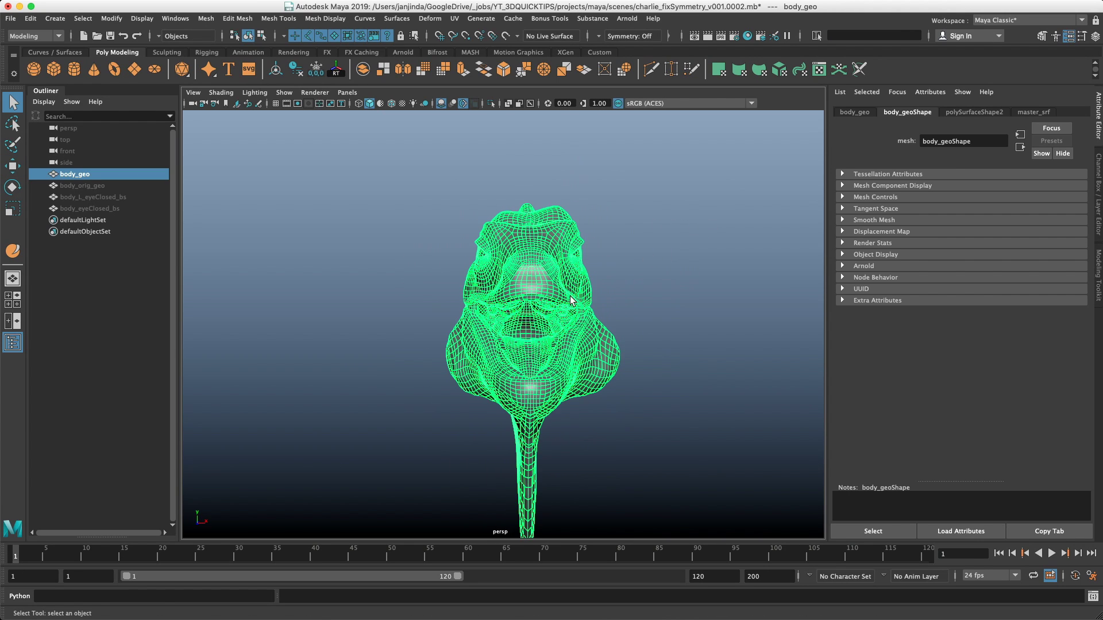
click(642, 278)
mouse_move(643, 278)
alt+mouse_down()
mouse_move(587, 323)
mouse_move(581, 300)
mouse_move(609, 280)
mouse_move(636, 291)
mouse_move(624, 275)
alt+mouse_up()
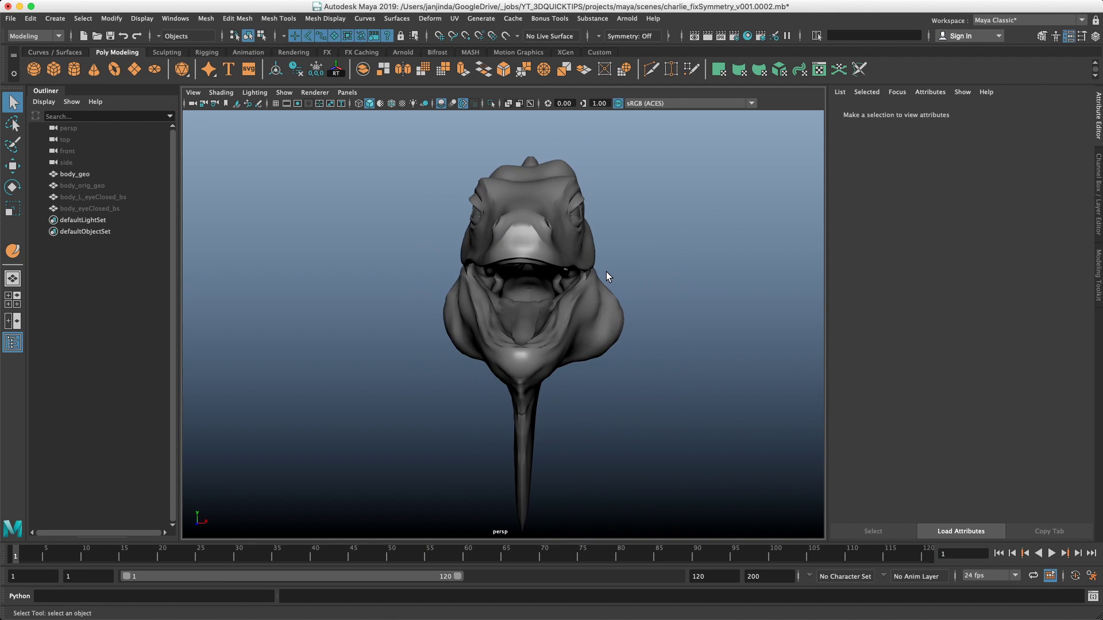
Reselect body_geo, inspect its UV layout in the UV Editor and close the editor
key(ctrl+z)
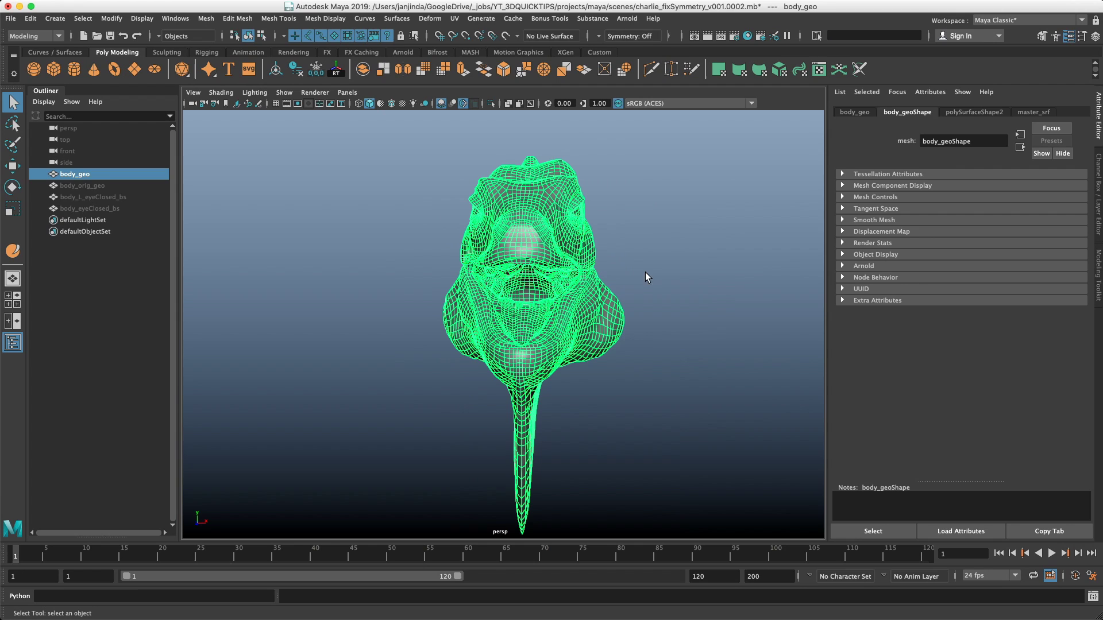
key(space)
click(738, 289)
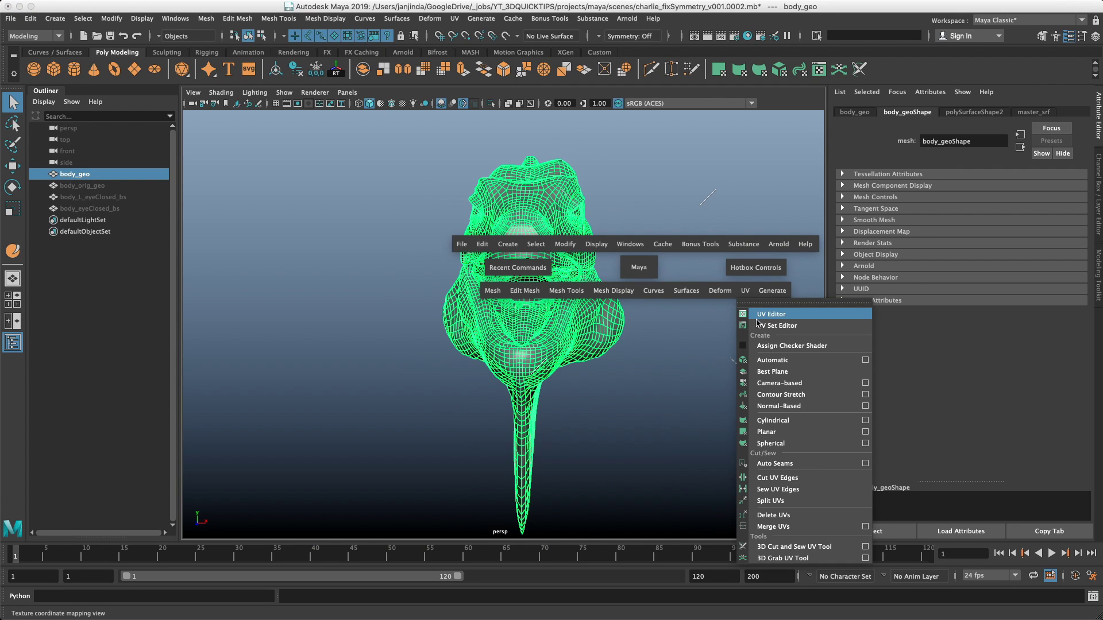
click(759, 315)
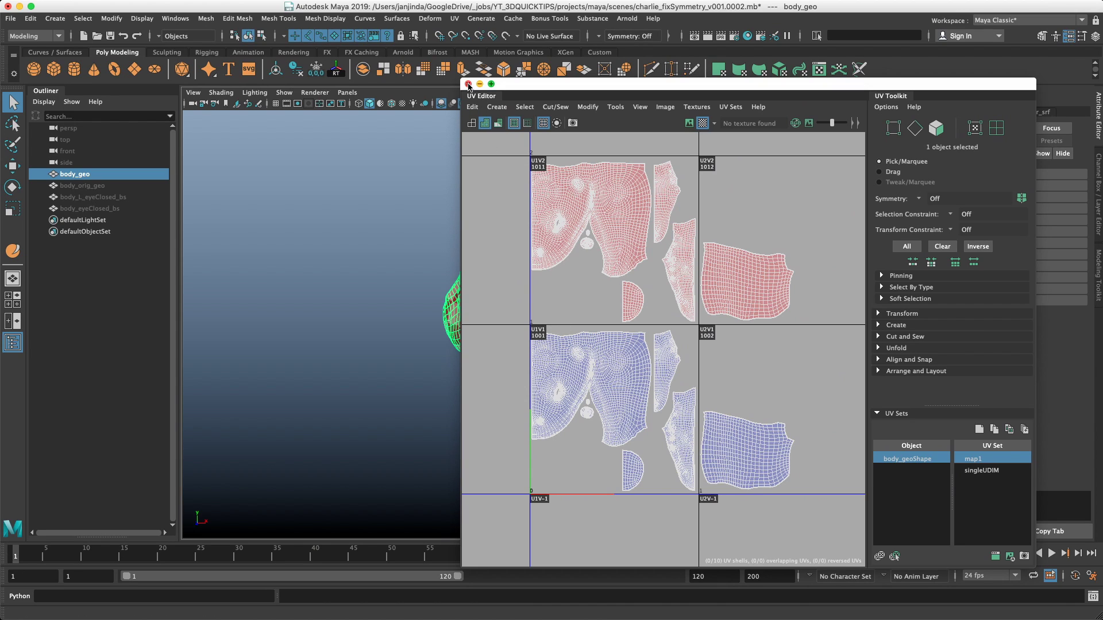
click(468, 85)
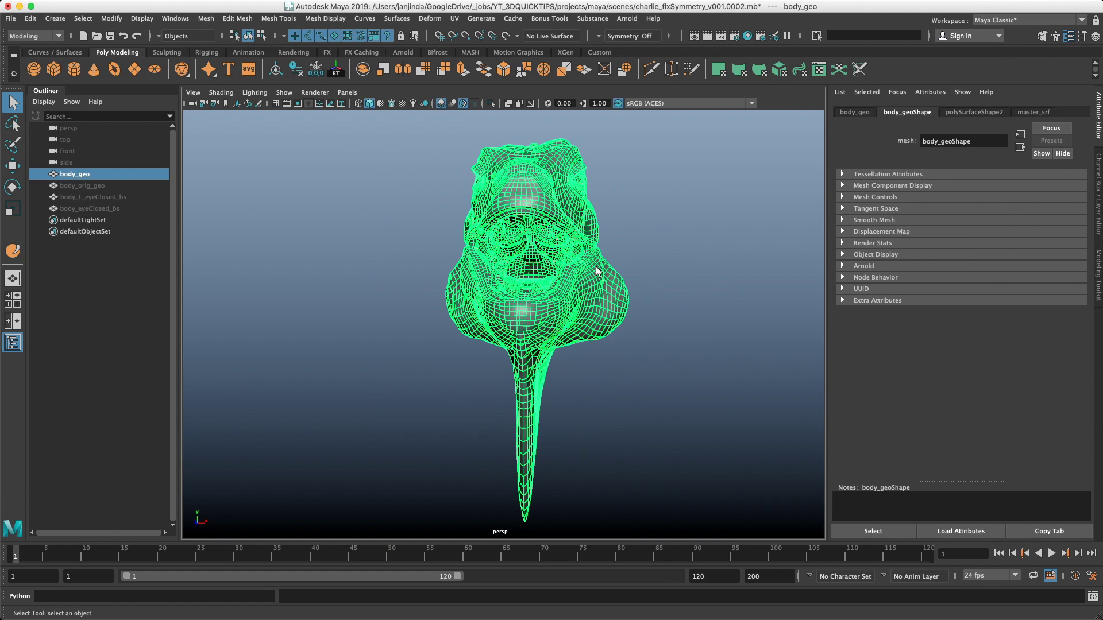
Duplicate body_geo, hide the original and select the duplicate
key(ctrl+d)
click(97, 176)
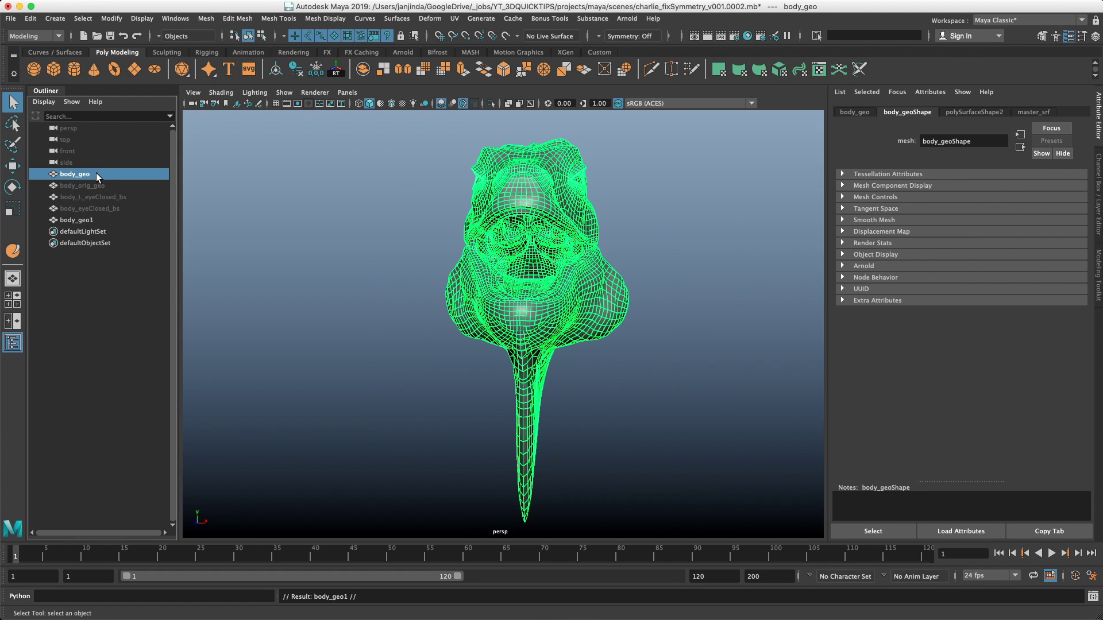
key(h)
click(582, 195)
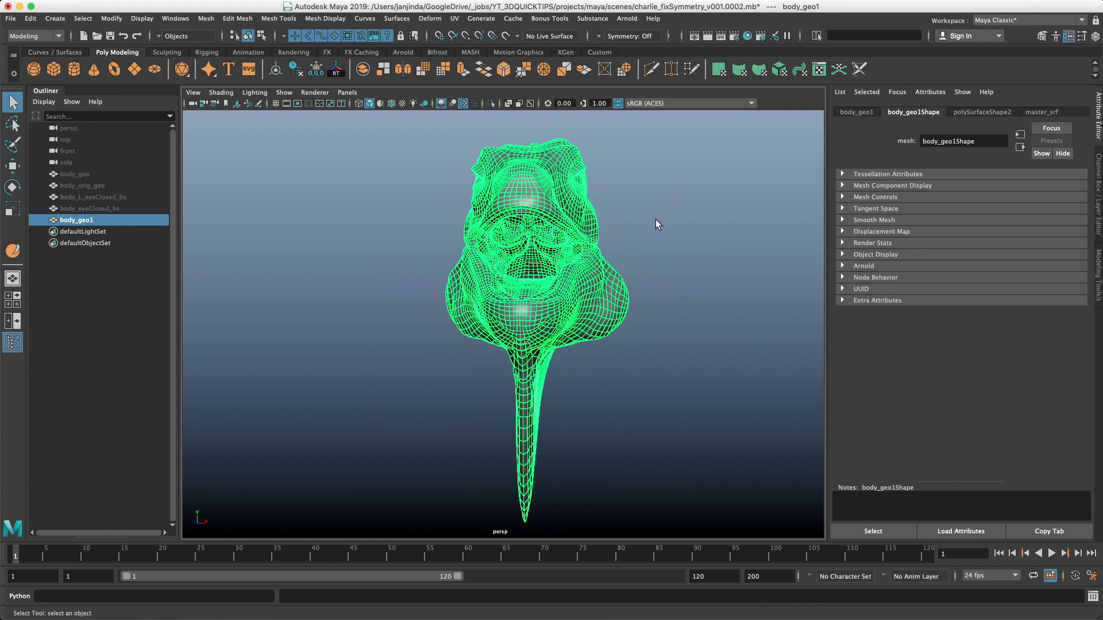
Delete the faces of the duplicate's undeformed half, including the small leftover piece
right_drag(644, 222, 711, 295)
alt+drag(490, 264, 532, 268)
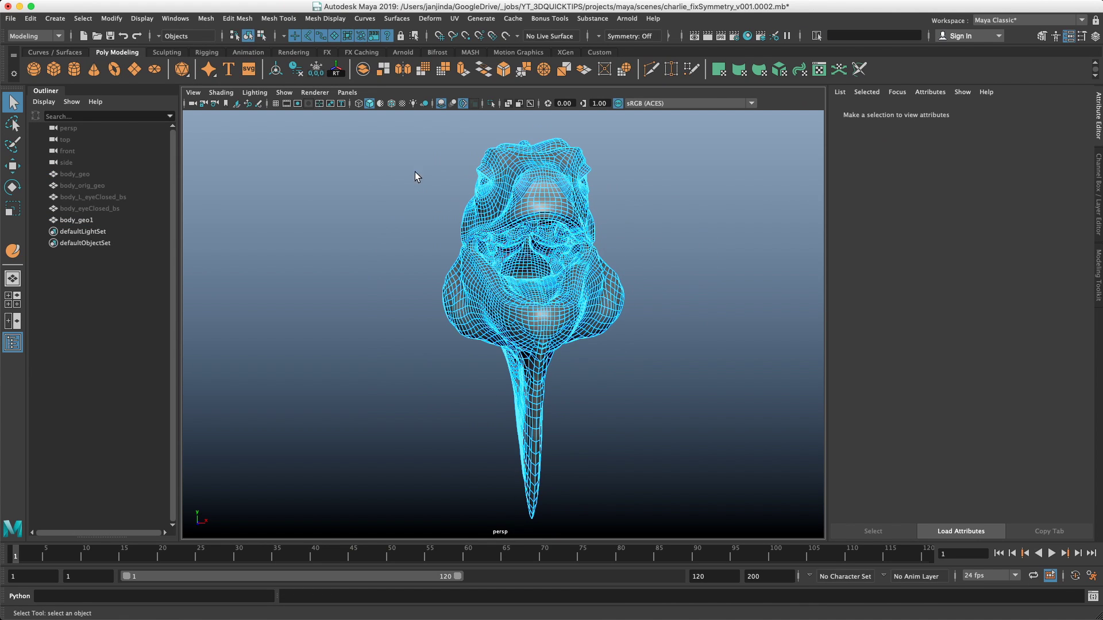
drag(416, 174, 498, 365)
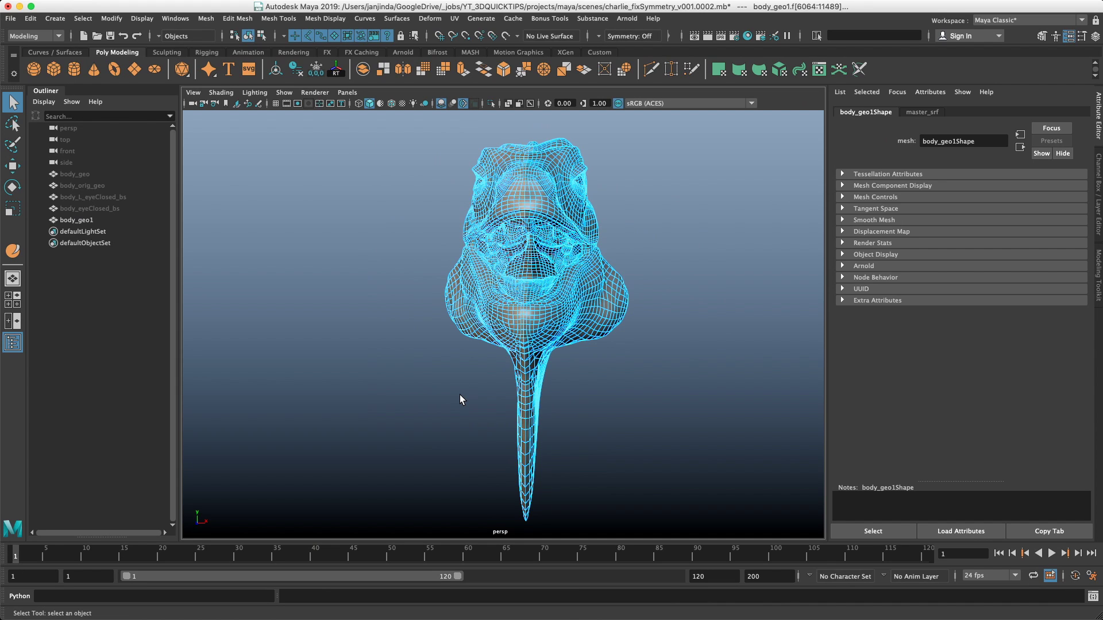
key(Delete)
drag(518, 209, 517, 217)
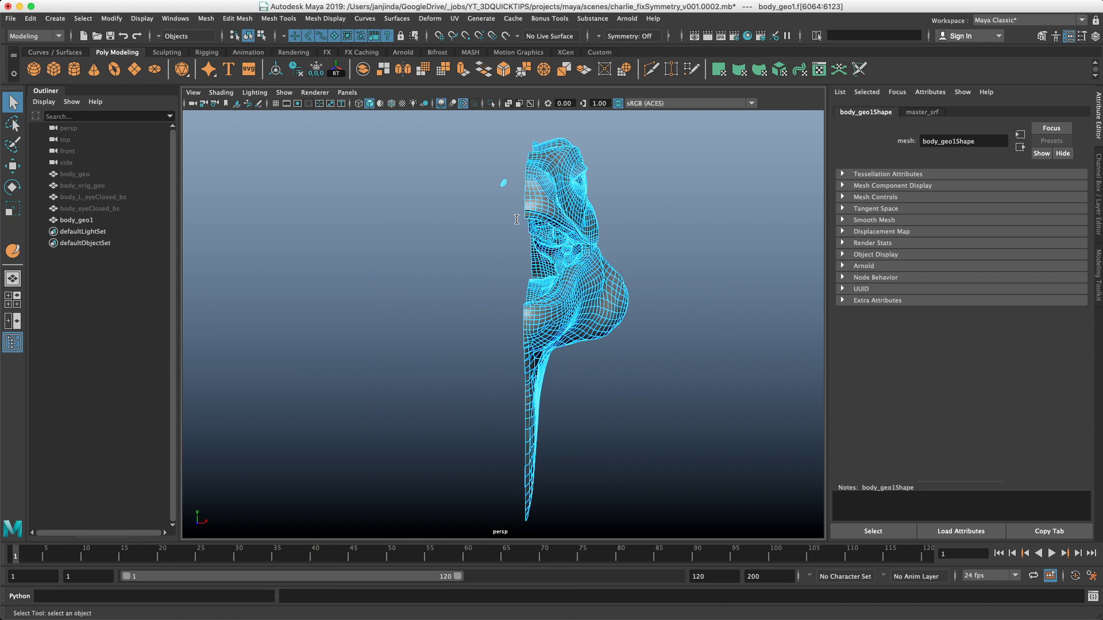
key(Delete)
Duplicate the remaining half of the head and set the copy's Scale X to -1
right_drag(566, 270, 619, 233)
key(super+d)
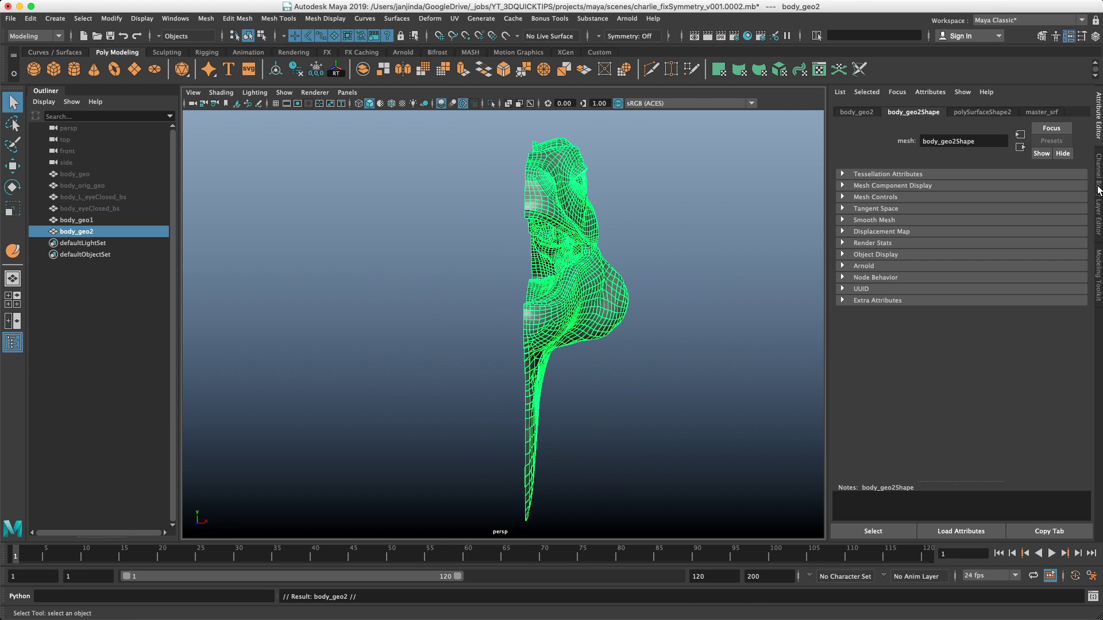
click(1098, 190)
click(1068, 180)
text(-)
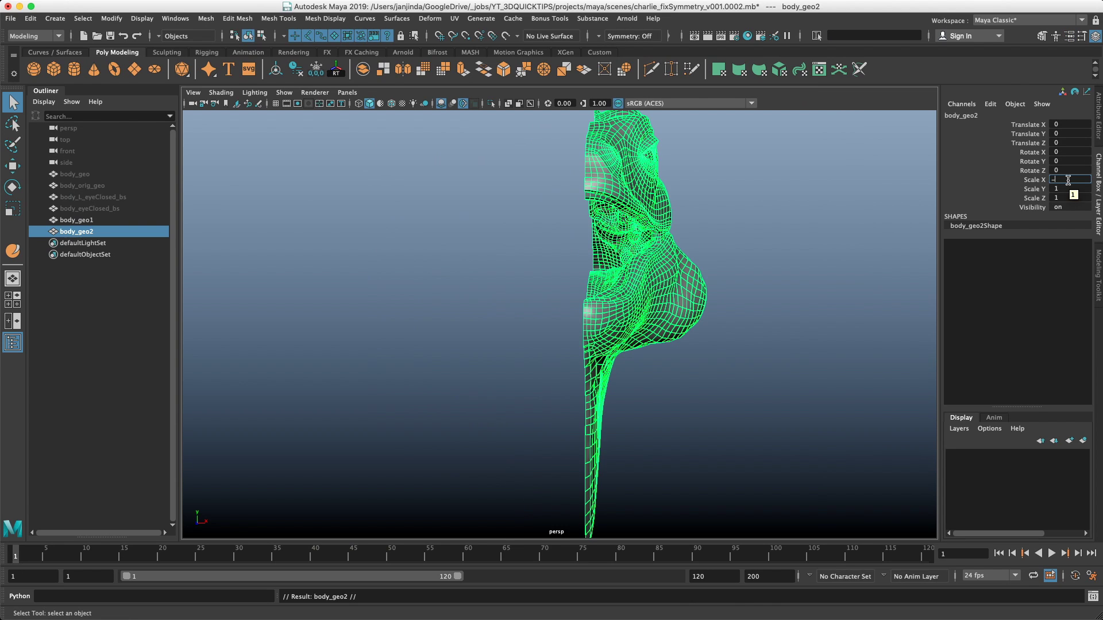
text(1)
key(Return)
Combine the two head halves into one mesh and examine it from several angles
shift+click(592, 260)
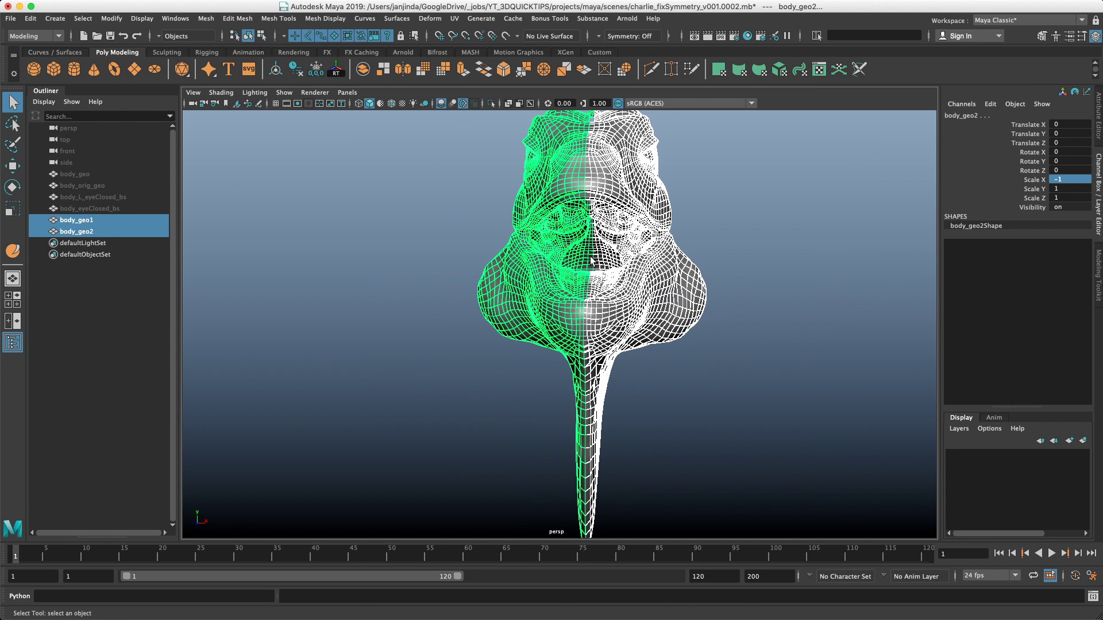
shift+right_drag(592, 262, 576, 470)
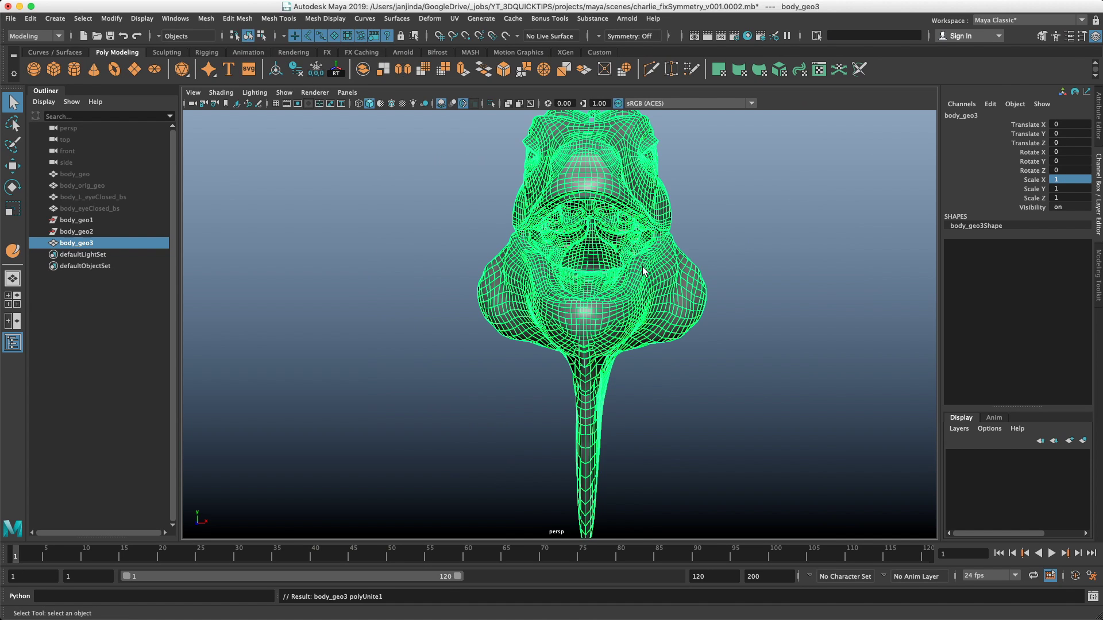
alt+drag(644, 271, 667, 280)
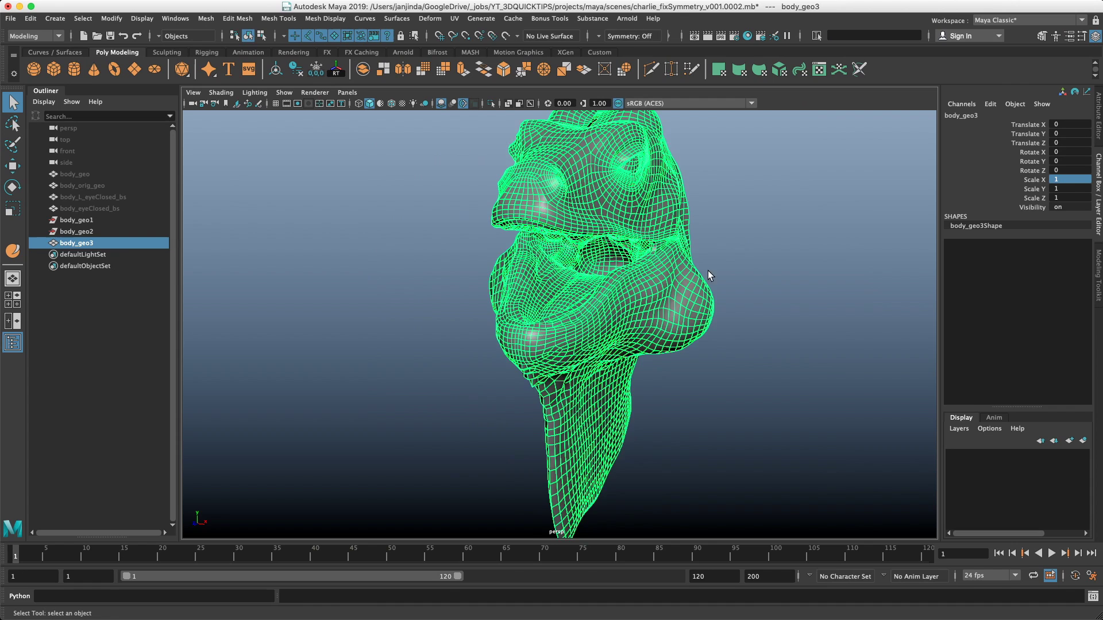
mouse_move(711, 276)
alt+mouse_down()
mouse_move(697, 274)
mouse_move(706, 276)
alt+mouse_up()
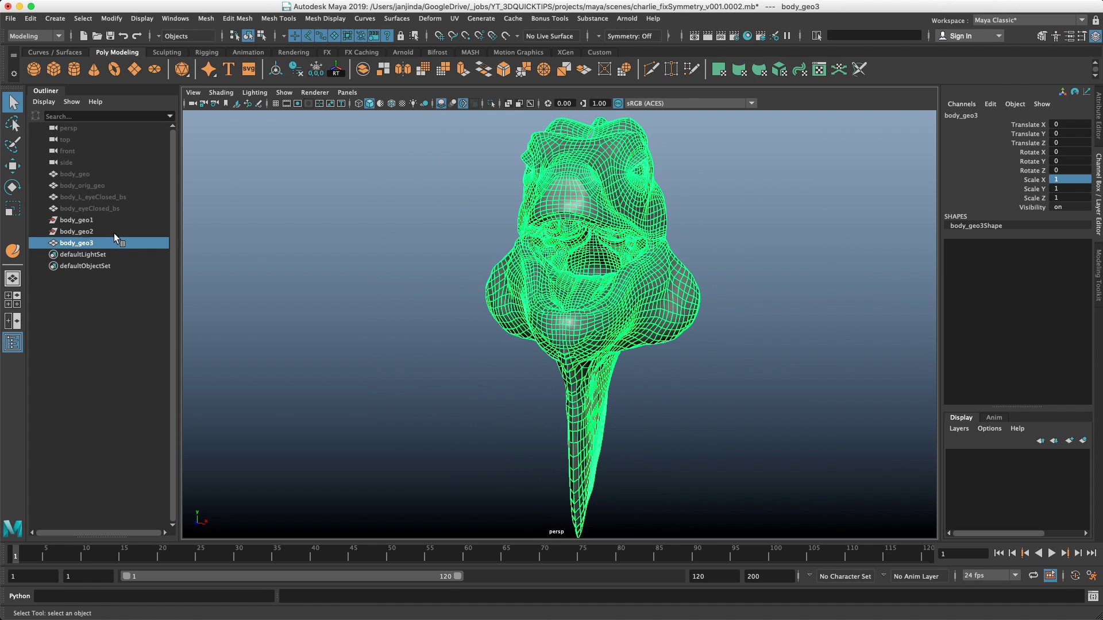
Delete body_geo1, body_geo2 and body_geo3, and unhide the original body_geo
shift+click(99, 221)
key(Delete)
click(93, 174)
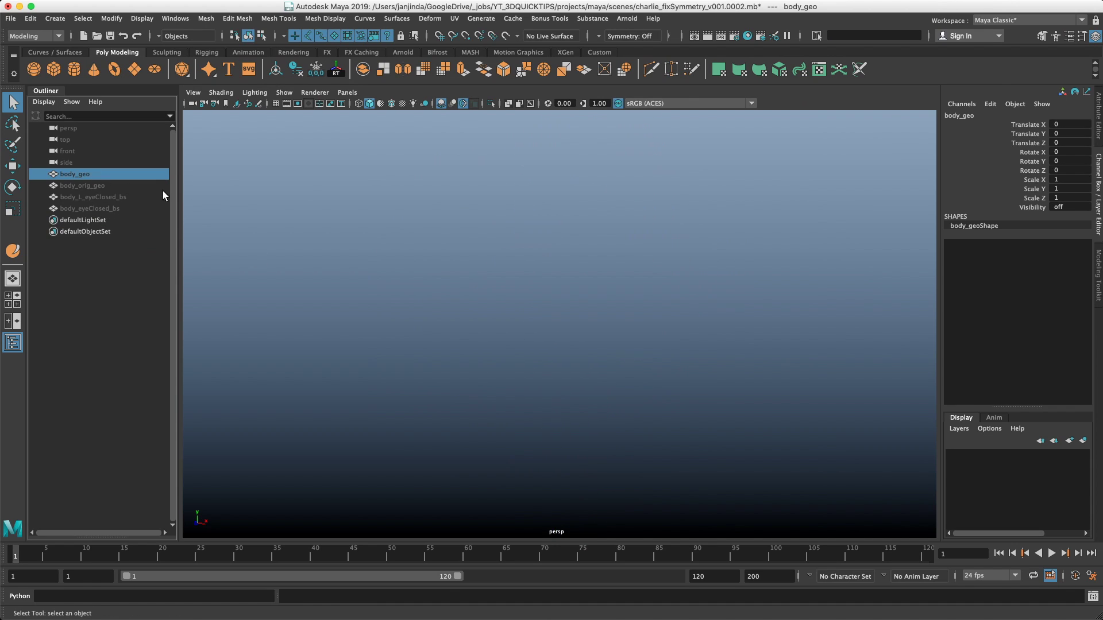
key(shift+h)
click(754, 247)
alt+drag(754, 247, 744, 246)
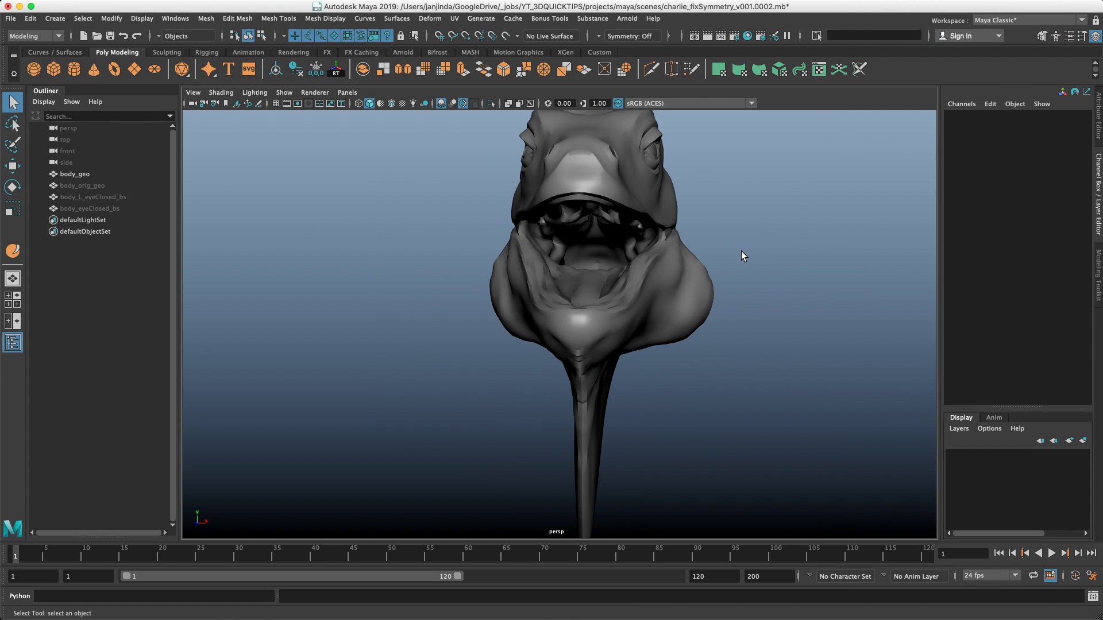
Symmetrize body_geo from the vertices of its deformed half, picking a center-line edge under the jaw as the symmetry edge
alt+drag(741, 256, 646, 317)
right_drag(680, 276, 675, 276)
drag(745, 143, 579, 477)
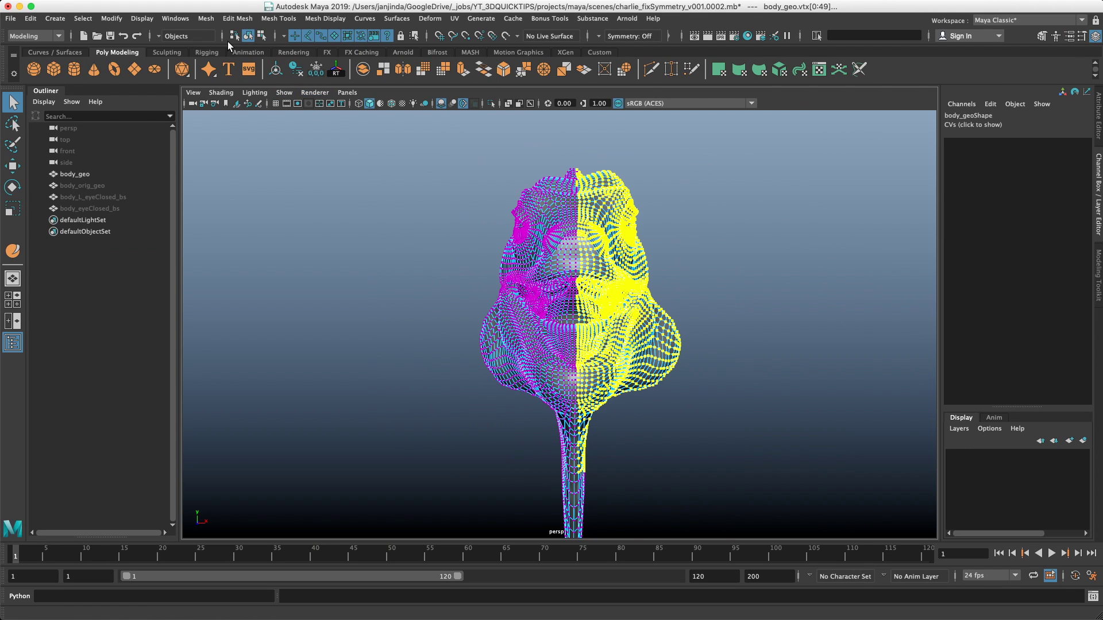
click(235, 18)
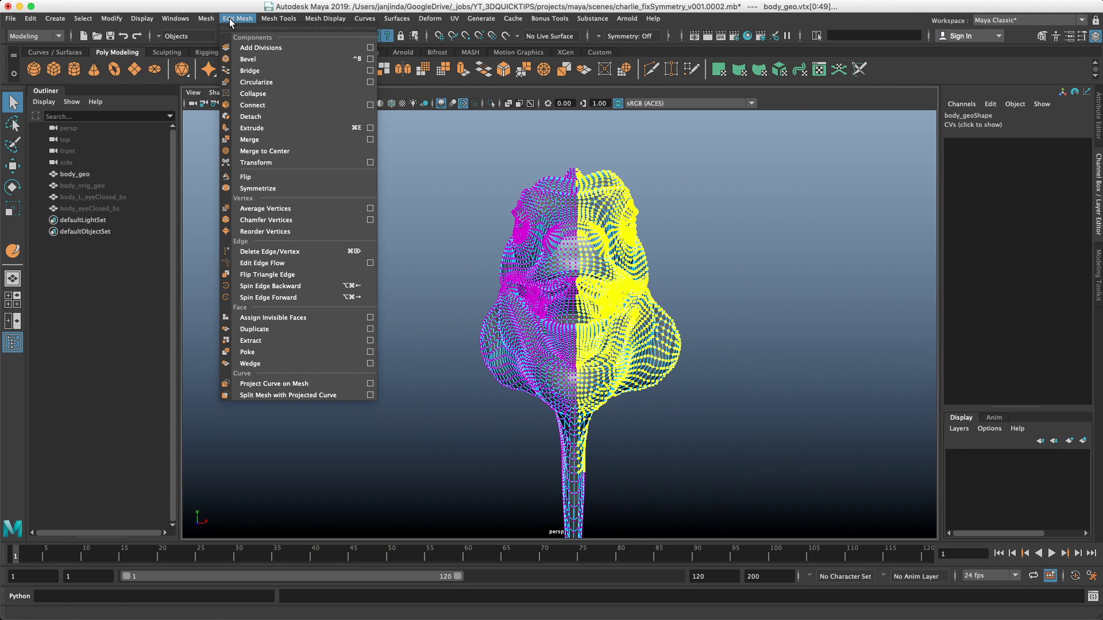
click(276, 190)
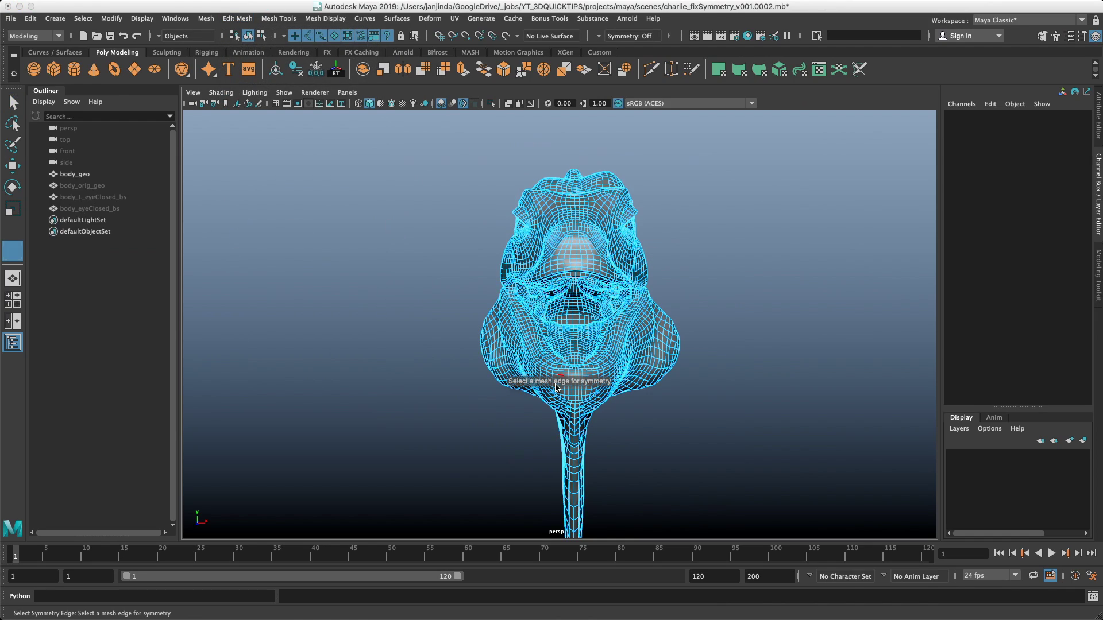
alt+right_drag(602, 301, 674, 301)
alt+drag(632, 338, 612, 259)
click(573, 391)
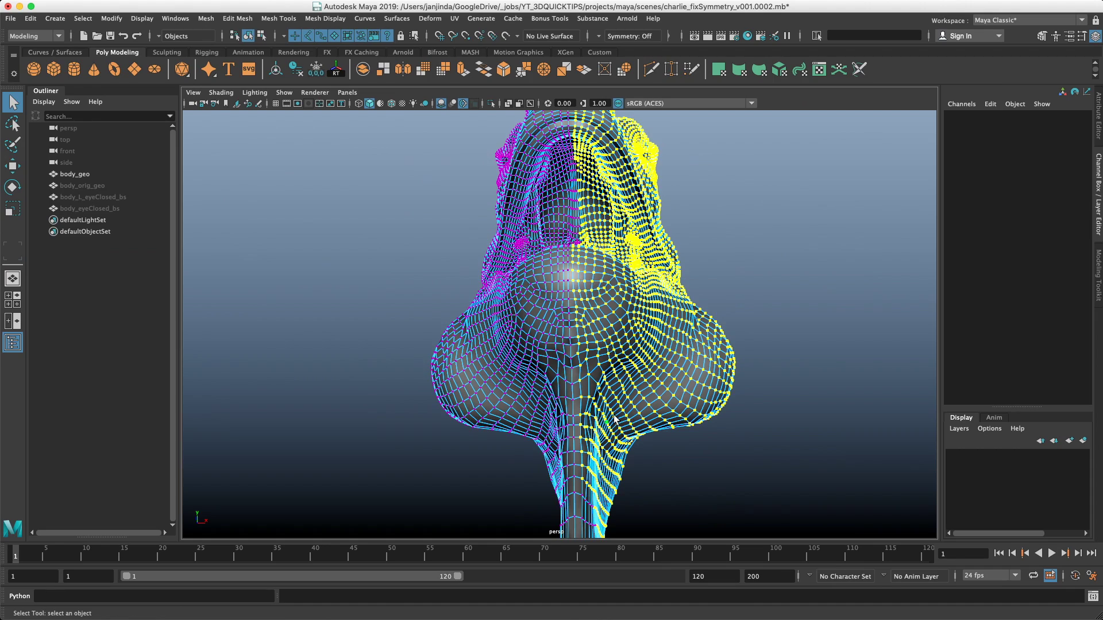
alt+drag(574, 391, 616, 369)
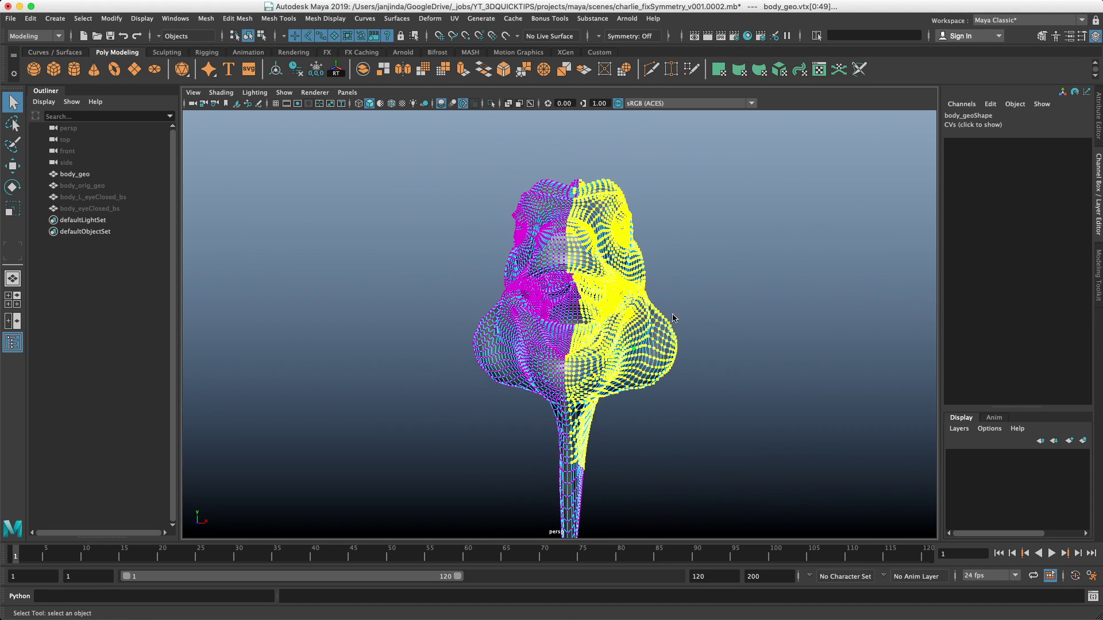
Return body_geo to object selection, check its UV layout in the UV Editor and examine the deselected head from the front
right_drag(671, 315, 696, 293)
key(space)
click(758, 367)
click(801, 113)
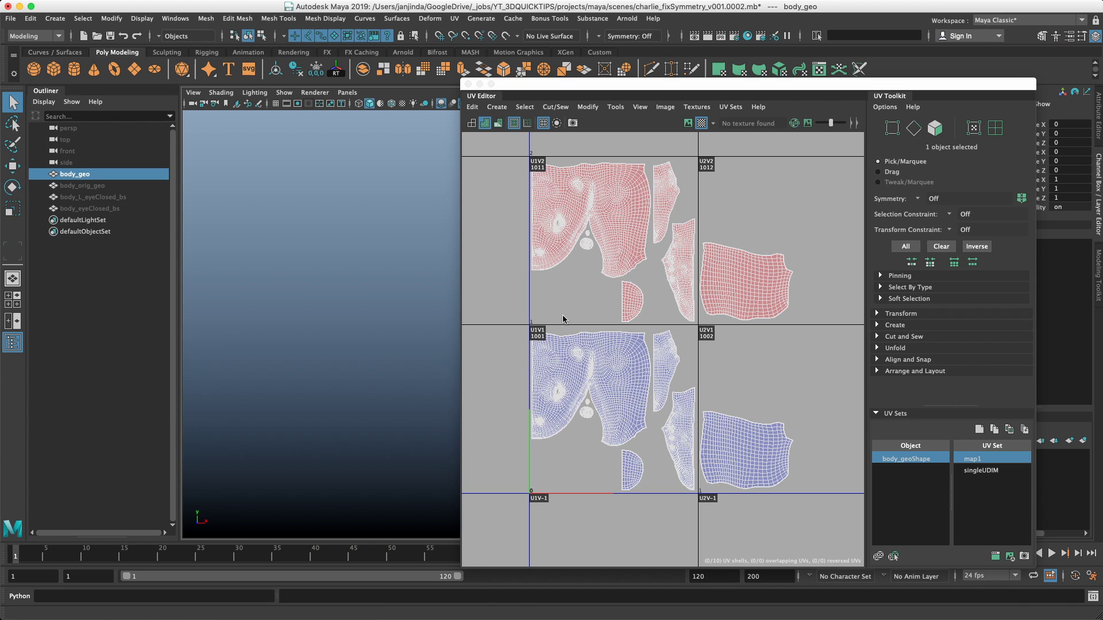
click(468, 84)
alt+drag(605, 247, 619, 322)
click(712, 219)
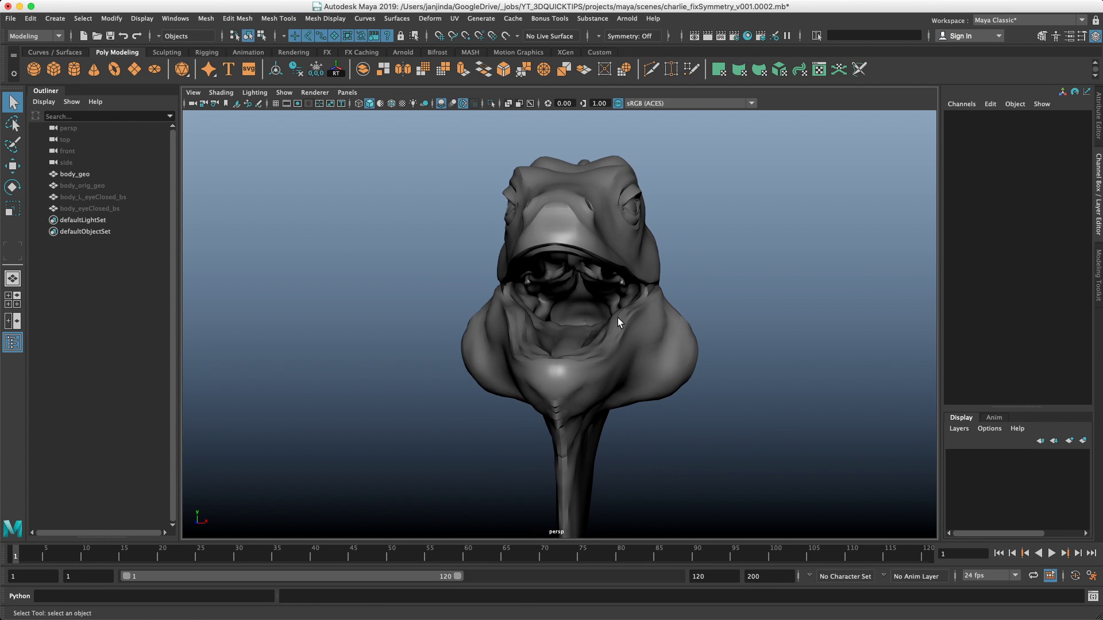
Open body_geo in the UV Editor and examine its map1 layout across the UDIM tiles
alt+drag(723, 310, 665, 313)
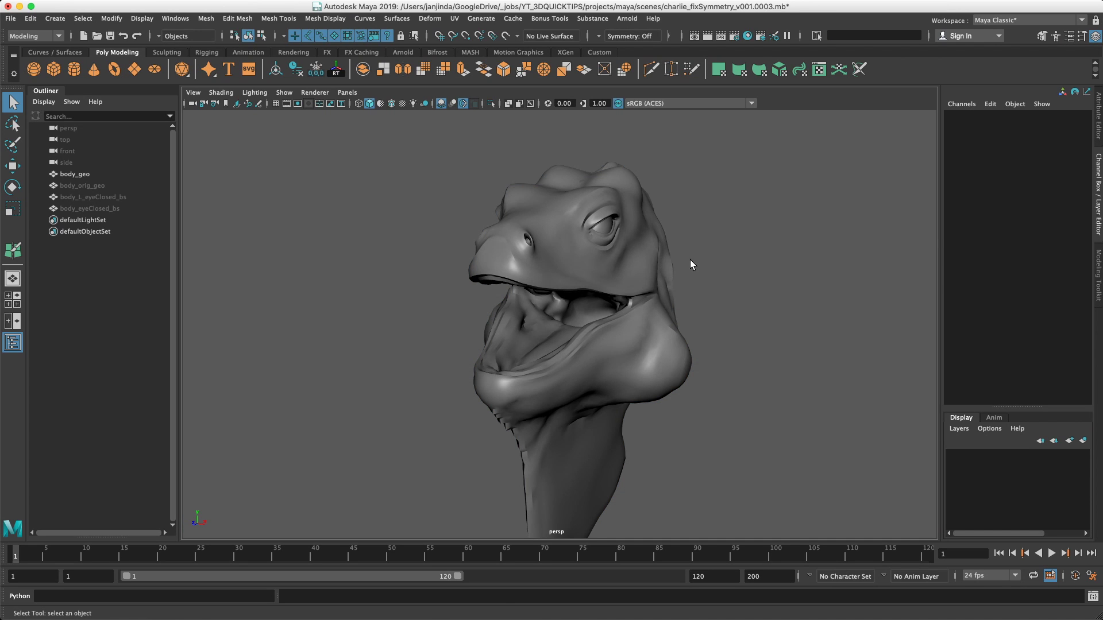
click(669, 277)
key(space)
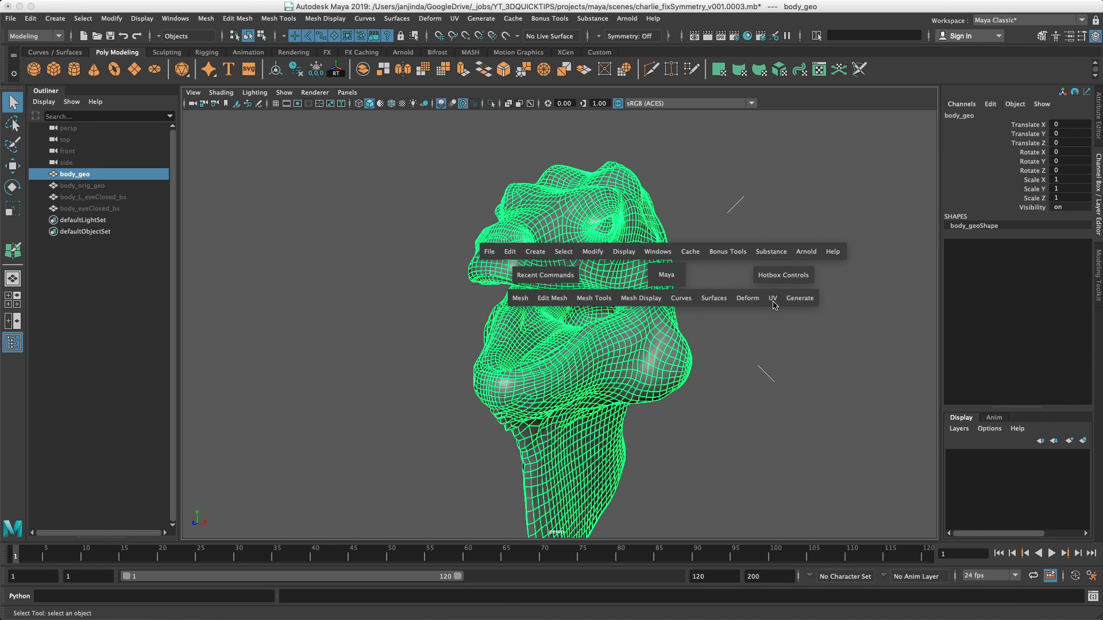
click(773, 304)
click(785, 325)
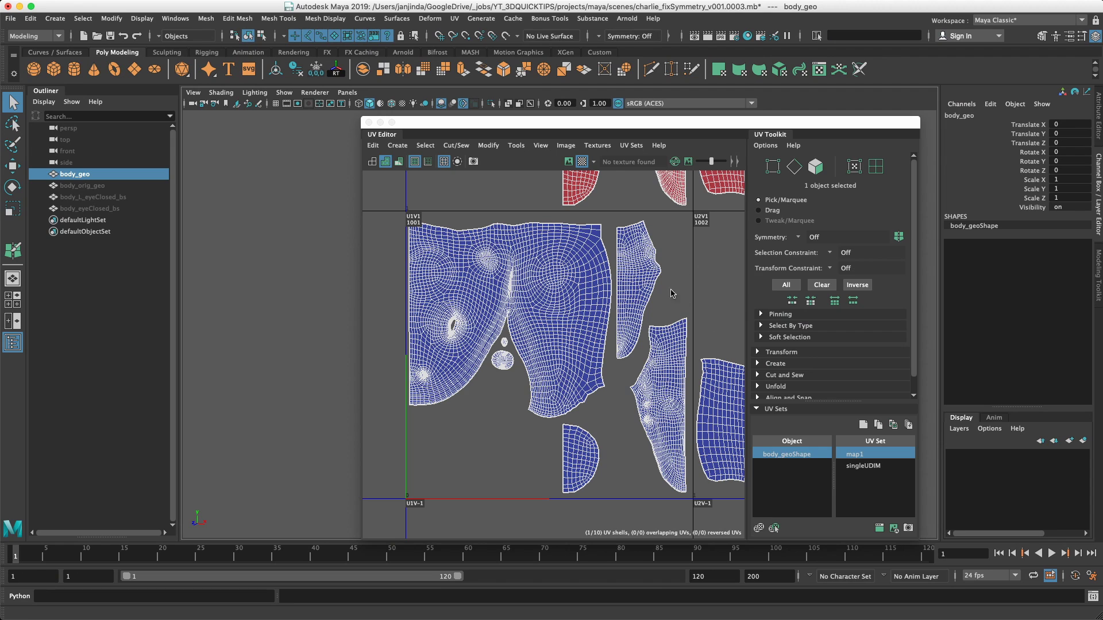
scroll(682, 280, down, 6)
alt+middle_drag(646, 222, 574, 311)
scroll(588, 320, down, 1)
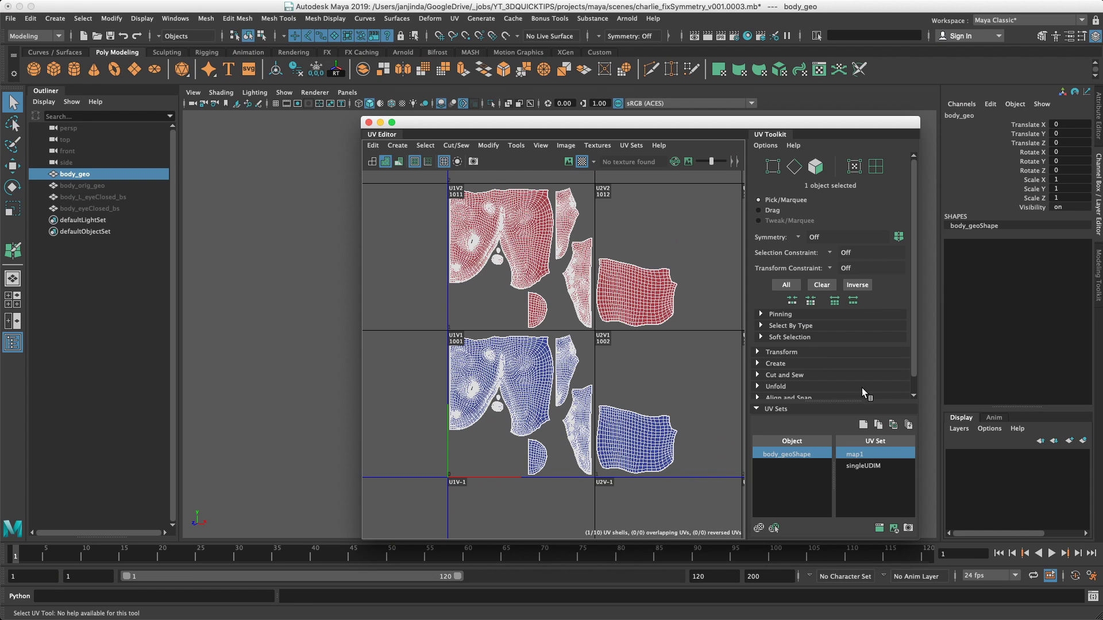
Switch body_geo to the singleUDIM UV set and frame its whole layout
click(866, 466)
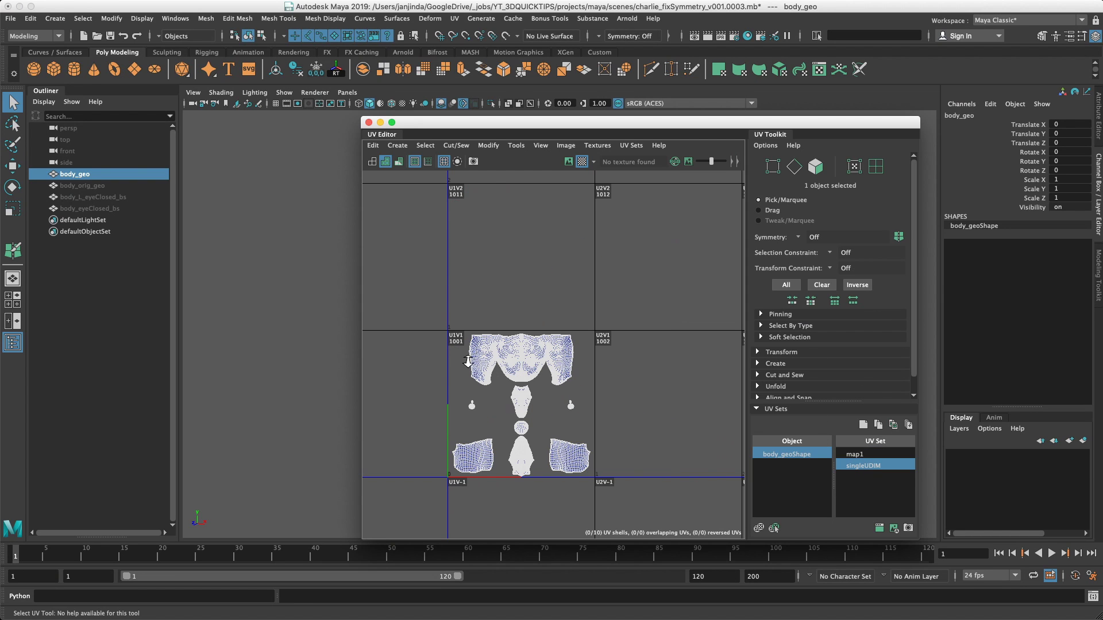
key(f)
alt+middle_drag(570, 336, 588, 331)
alt+right_drag(529, 329, 558, 334)
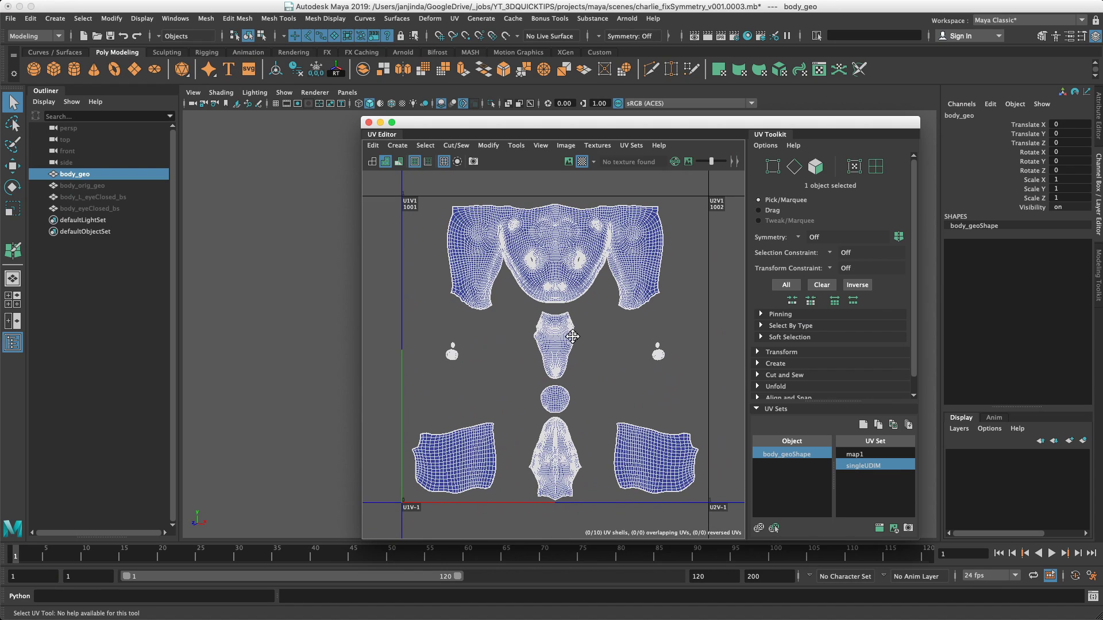
alt+middle_drag(558, 334, 559, 328)
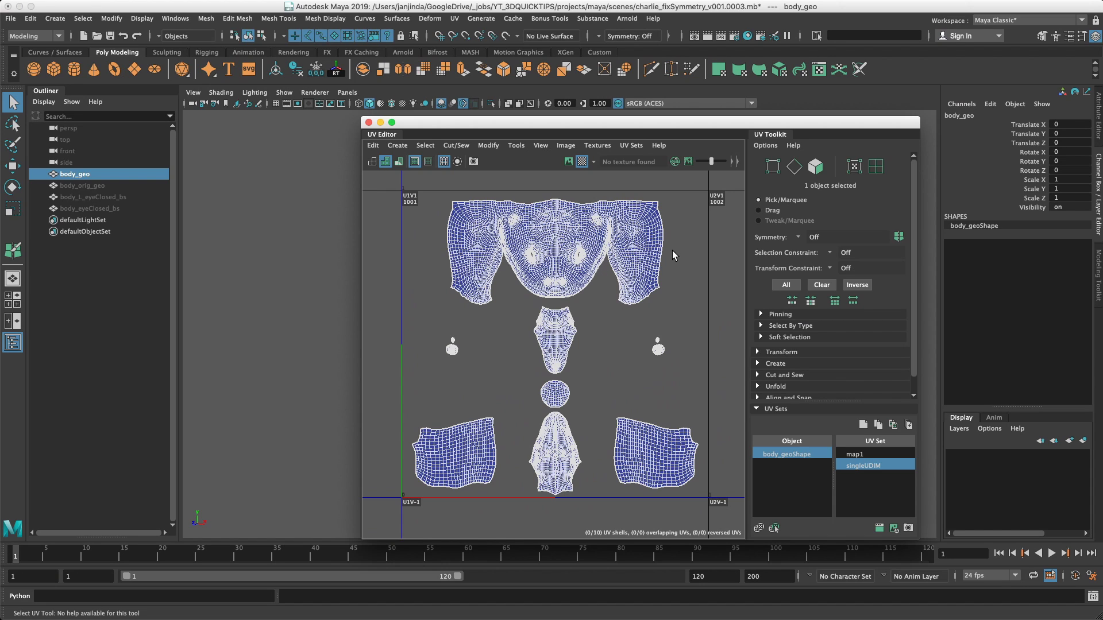
Distort the UVs of the head shell's right flap at its outer edge and lower tip, and stretch the small right shell
right_drag(672, 250, 698, 257)
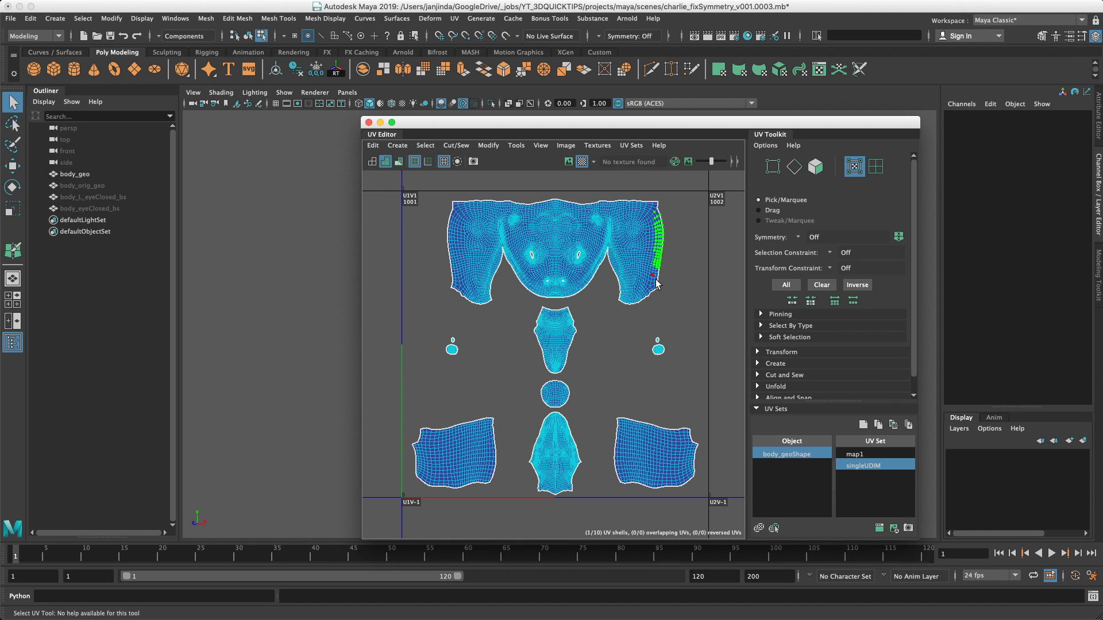
key(w)
drag(658, 241, 694, 225)
drag(660, 289, 609, 320)
drag(636, 300, 629, 328)
click(698, 306)
drag(684, 351, 663, 381)
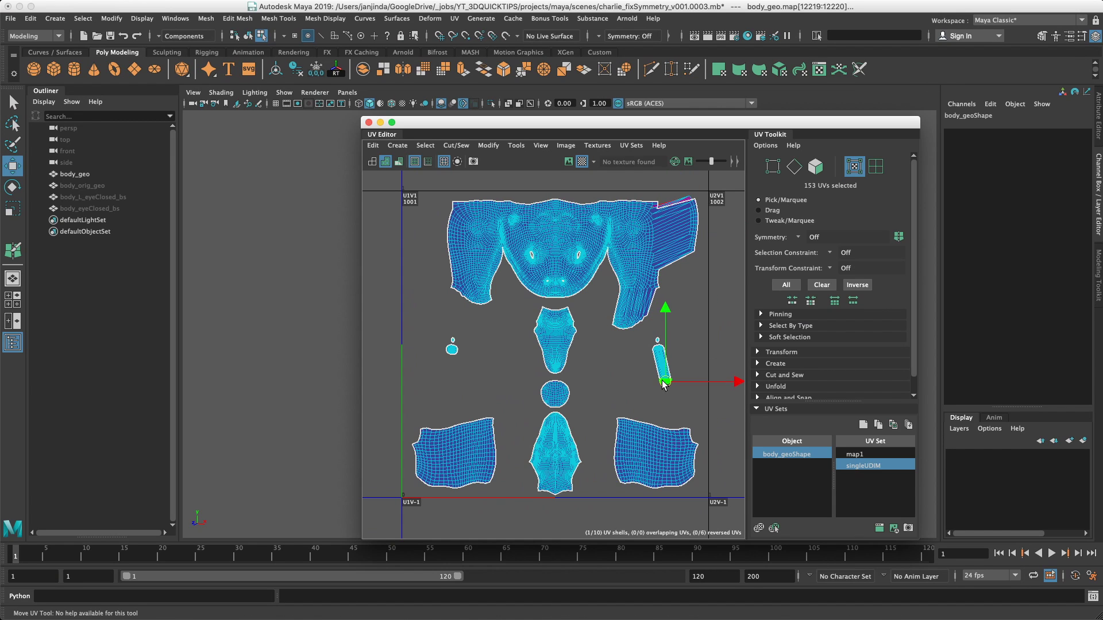
Pull UVs out of place on the lower-right shell and on the right side of the three center shells, then clear the selection
mouse_move(710, 410)
mouse_down()
mouse_move(642, 461)
mouse_move(695, 419)
mouse_up()
click(599, 454)
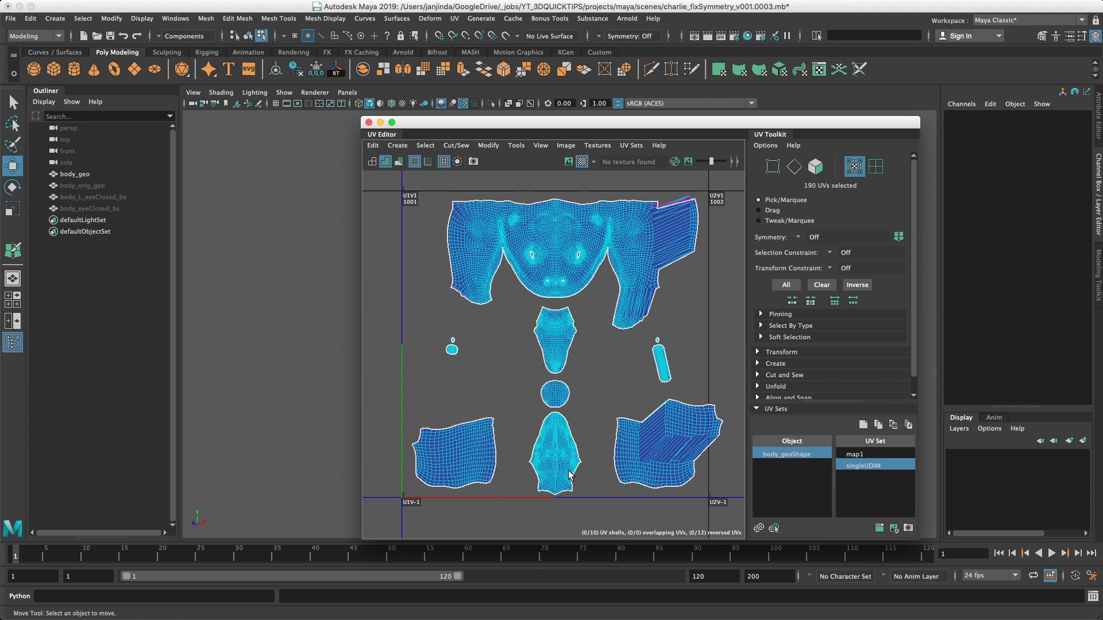
drag(596, 435, 568, 471)
drag(574, 459, 594, 441)
drag(581, 385, 562, 405)
drag(568, 395, 584, 388)
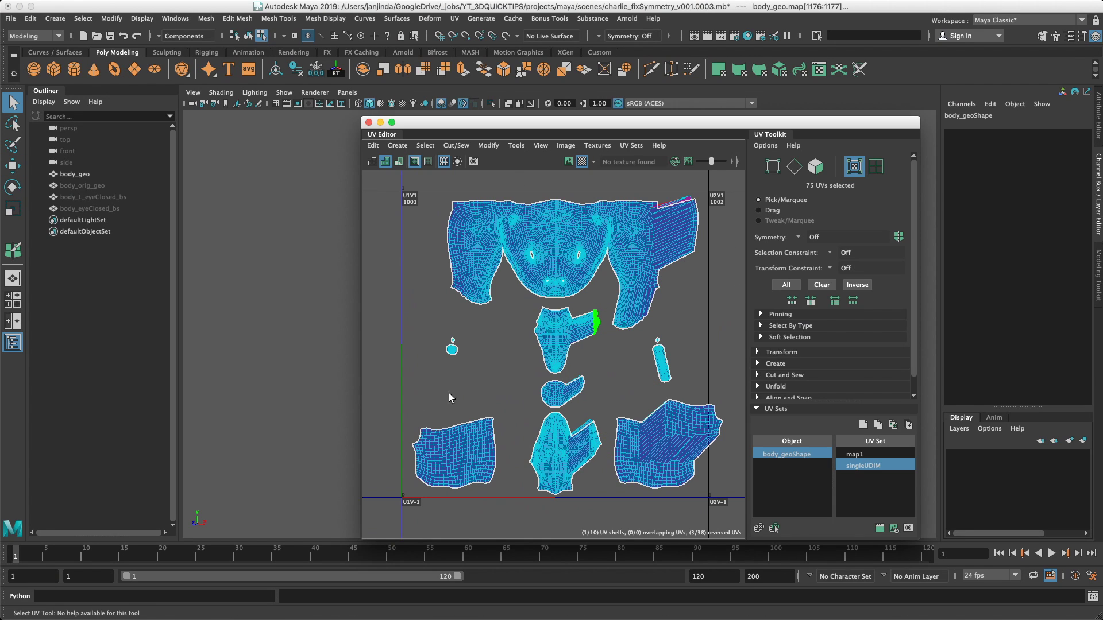
click(691, 363)
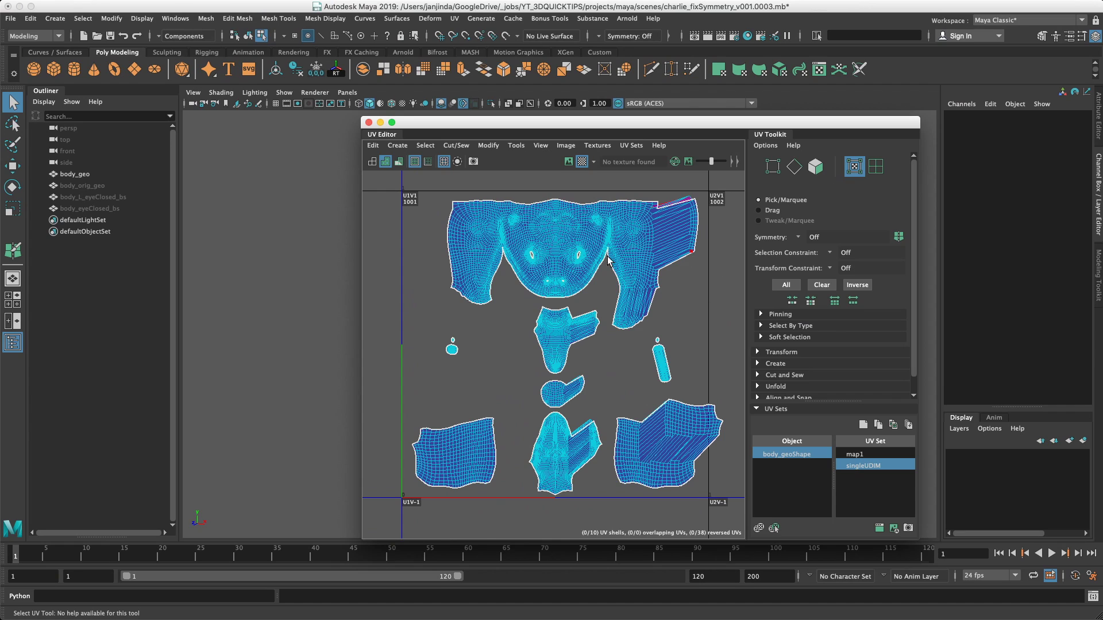
Activate the Symmetrize UV tool and pick a center-line edge between the eyes on the head shell as the symmetry seam
key(F10)
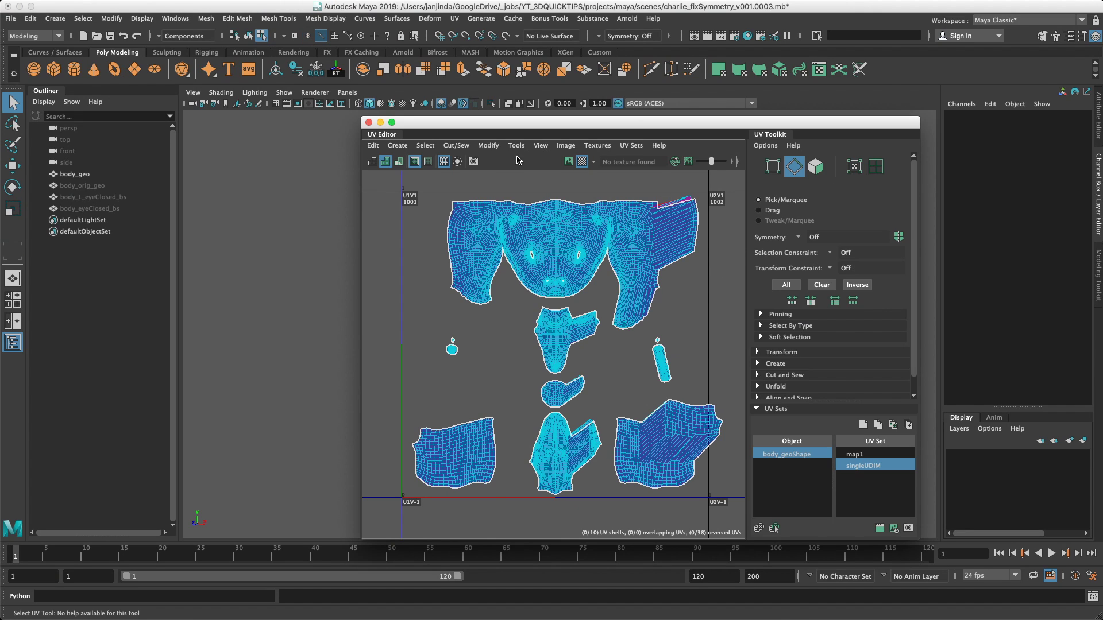
click(516, 145)
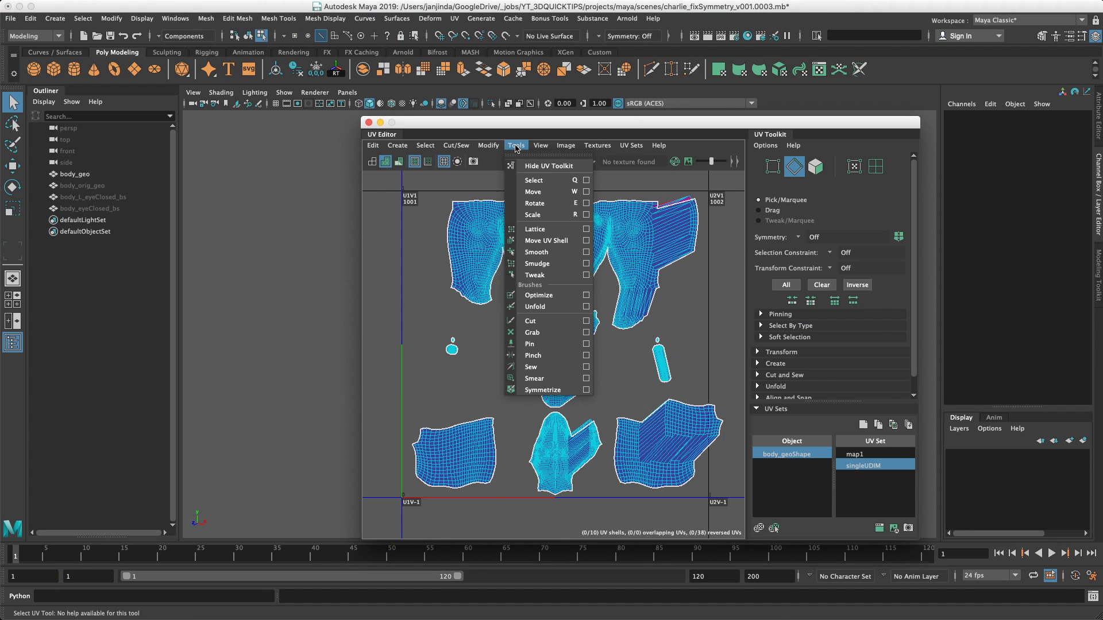
click(551, 392)
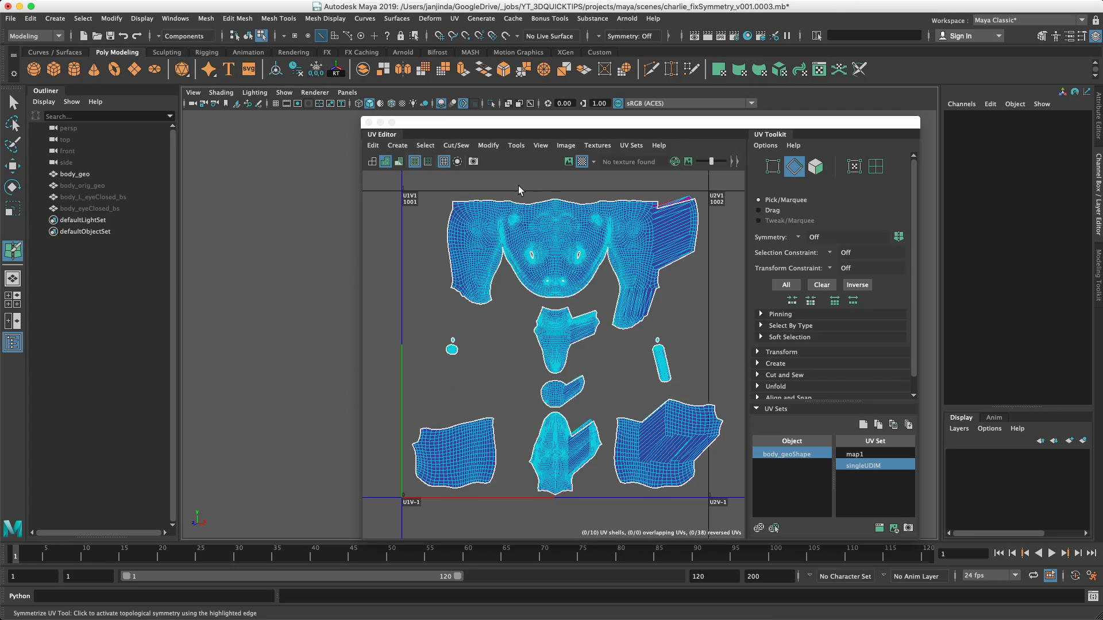
scroll(540, 225, up, 10)
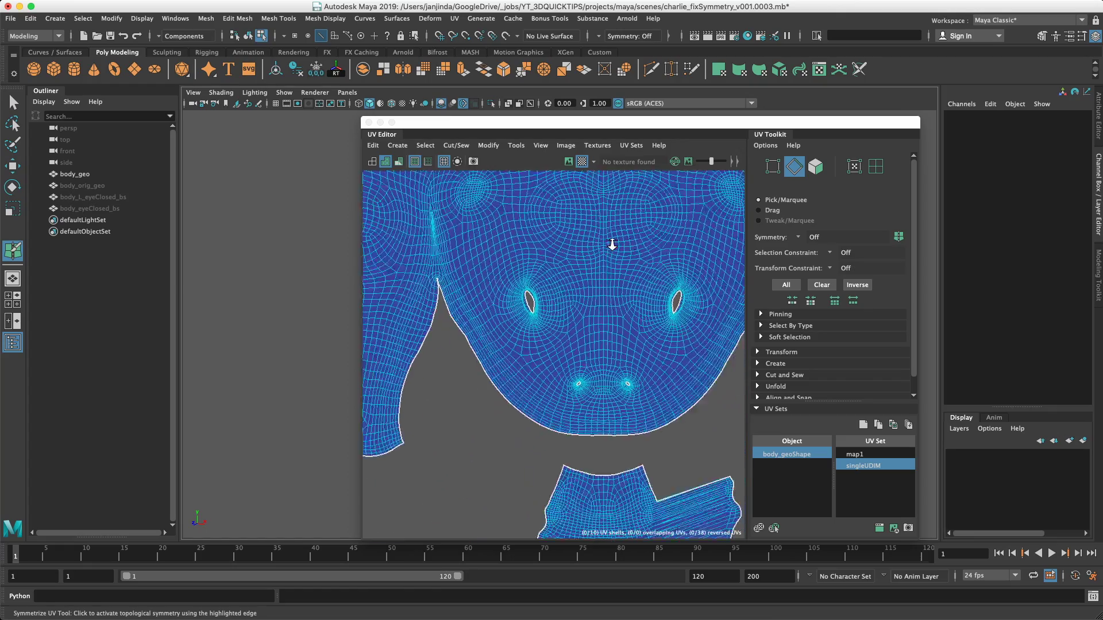
scroll(555, 196, up, 3)
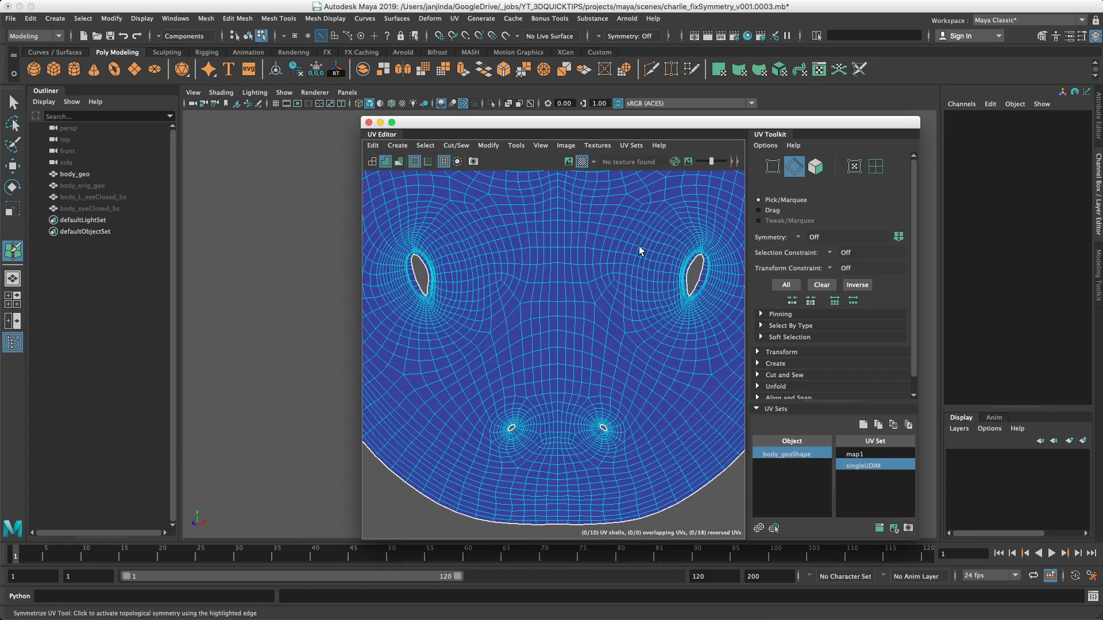
click(558, 296)
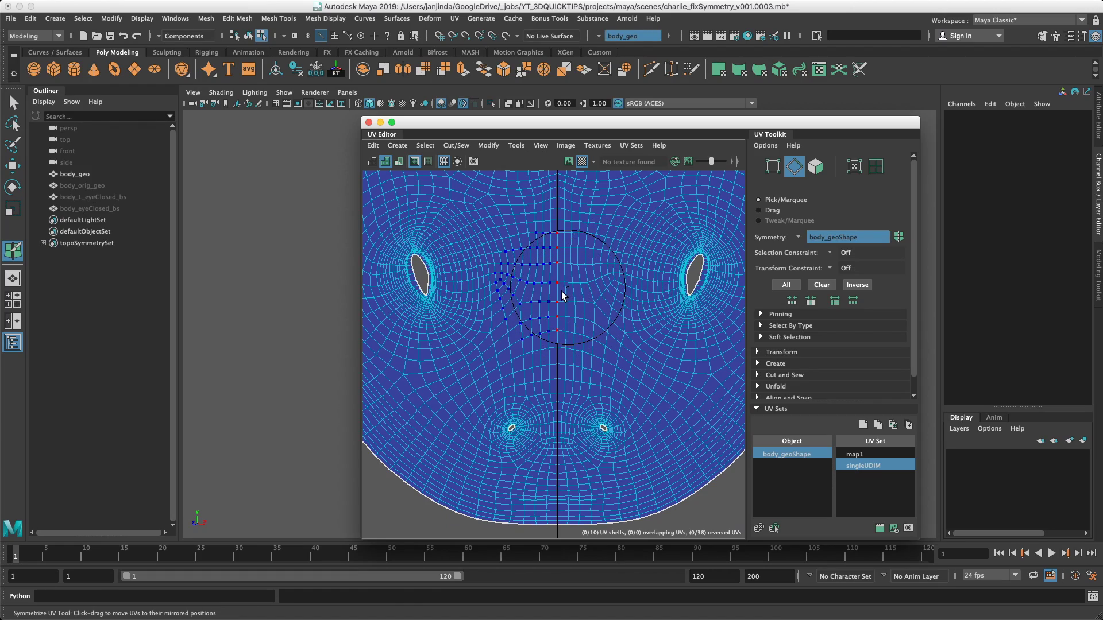
Brush over the distorted right flap of the head shell and the upper center shell to restore their mirrored UVs, then leave the tool
scroll(562, 296, down, 4)
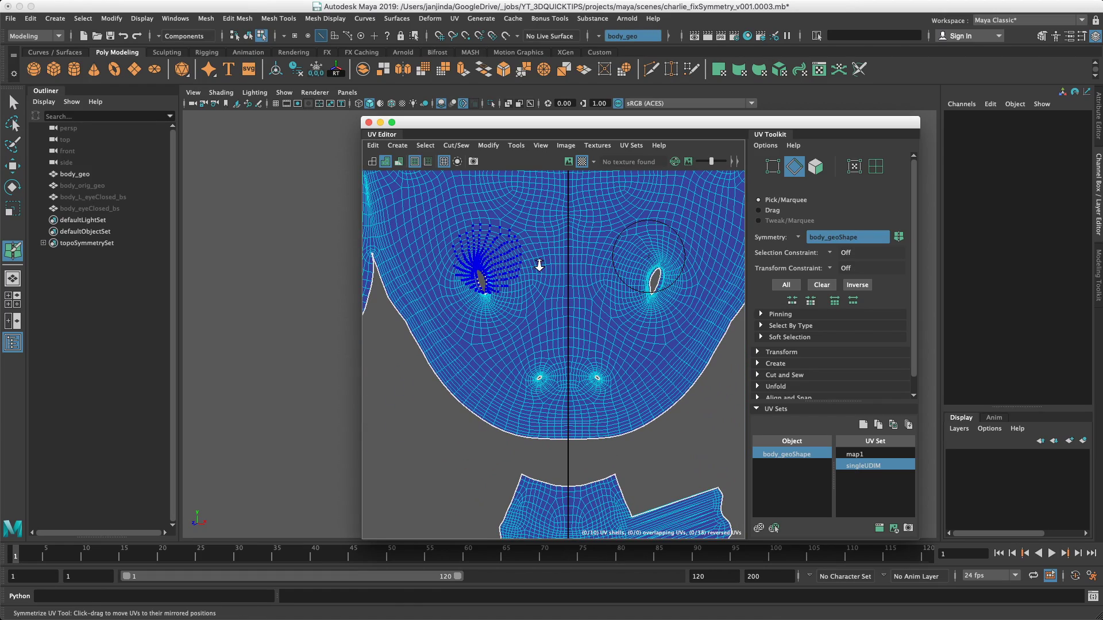
scroll(539, 265, down, 6)
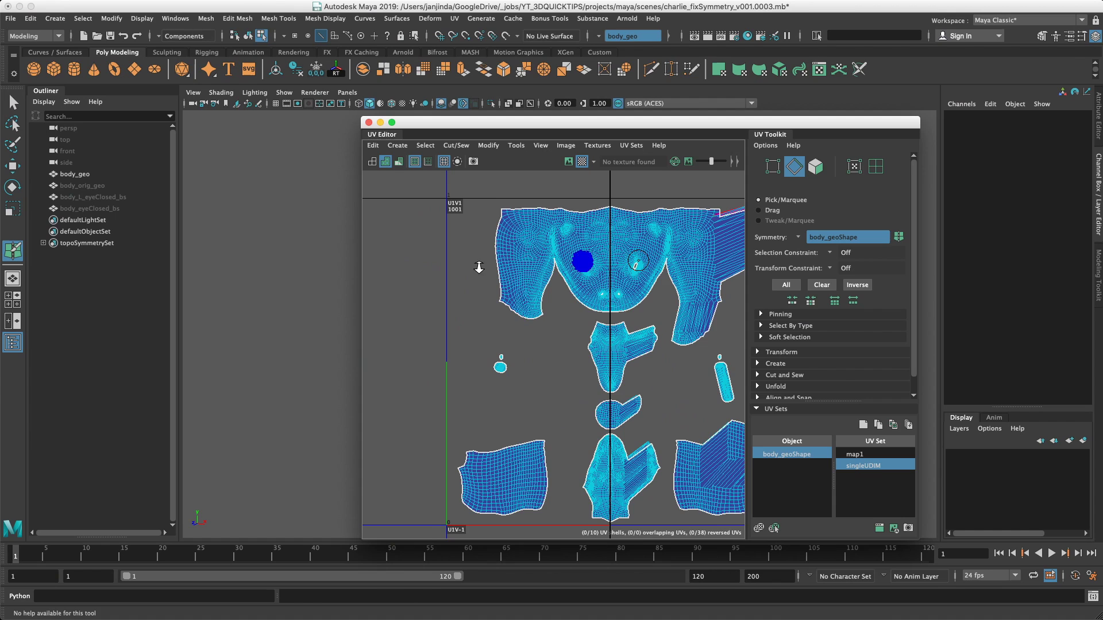
alt+right_drag(479, 267, 476, 267)
alt+middle_drag(596, 285, 548, 271)
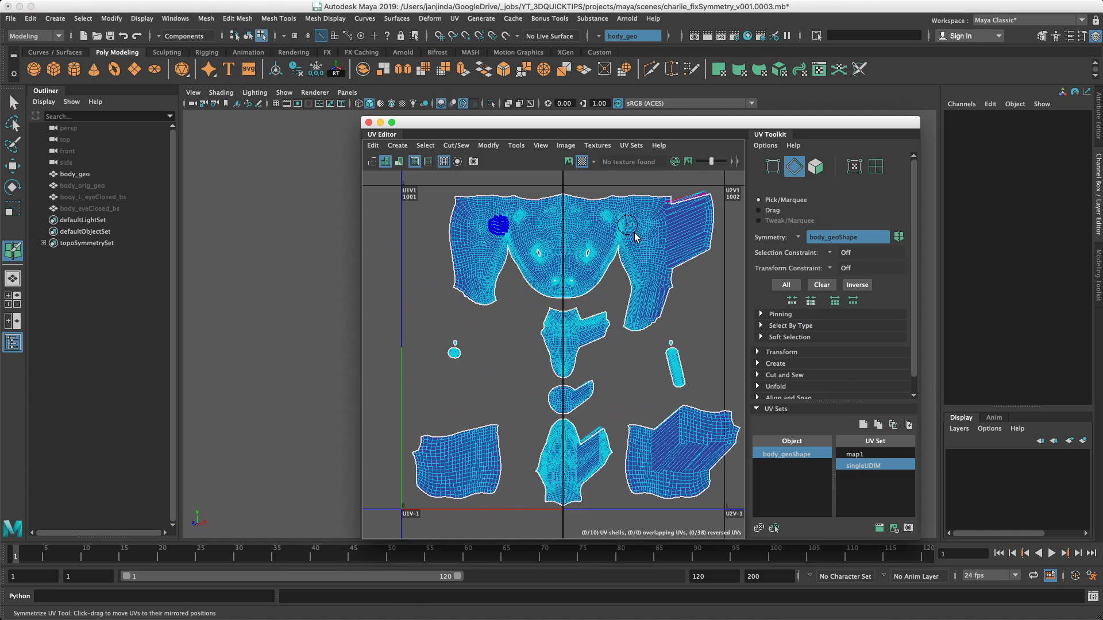
mouse_move(635, 234)
mouse_down()
mouse_move(690, 207)
mouse_move(698, 229)
mouse_move(694, 264)
mouse_move(635, 314)
mouse_move(636, 296)
mouse_up()
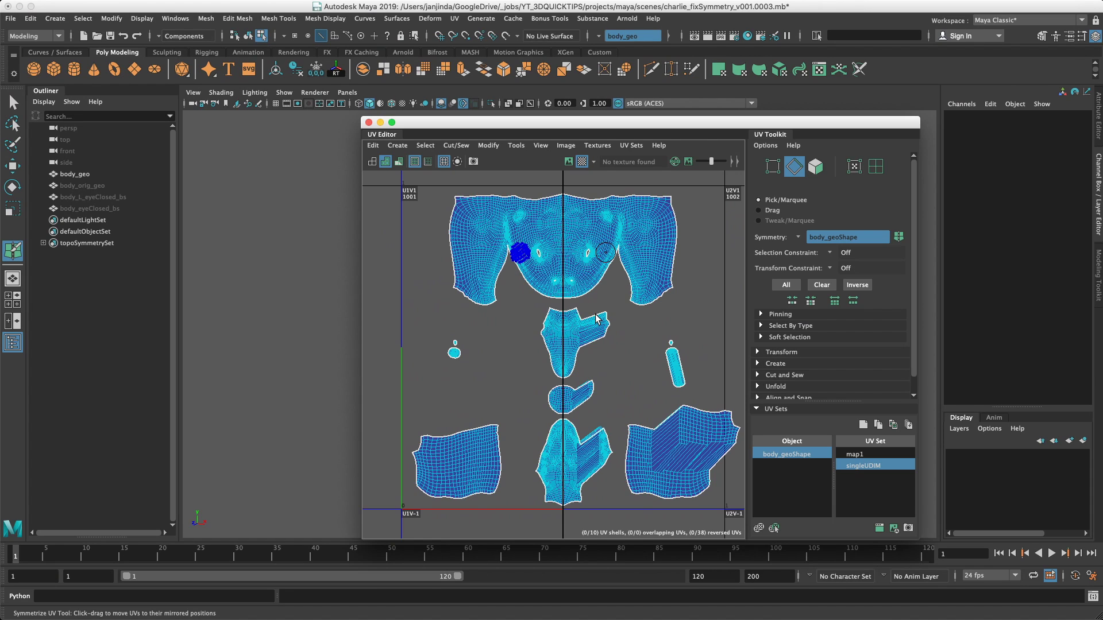
mouse_move(597, 319)
mouse_down()
mouse_move(586, 320)
mouse_move(592, 335)
mouse_move(597, 328)
mouse_up()
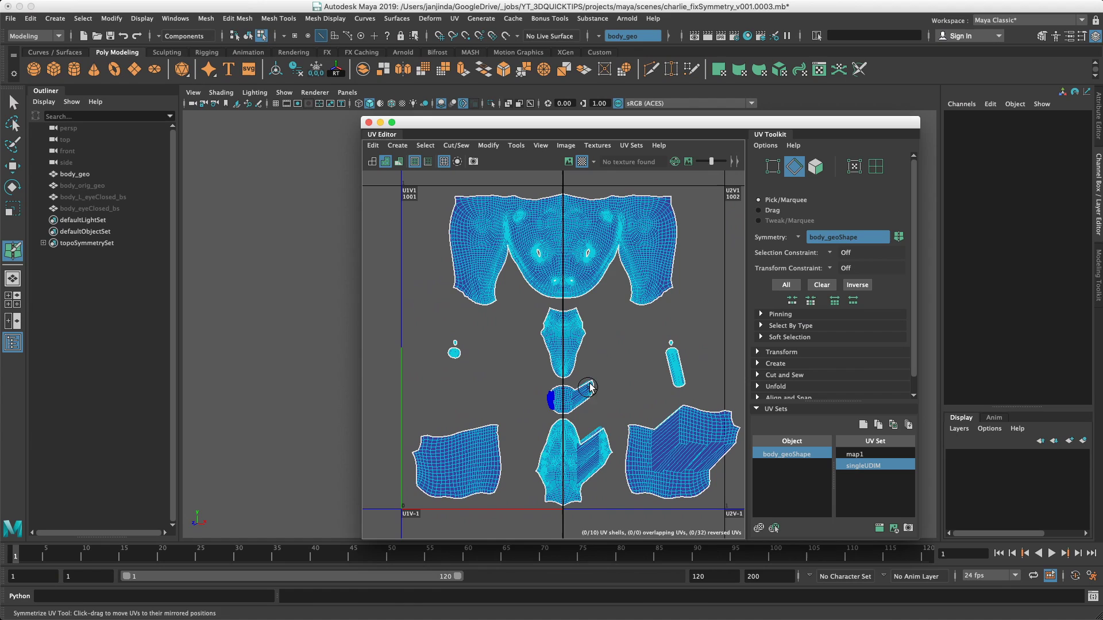
key(super+s)
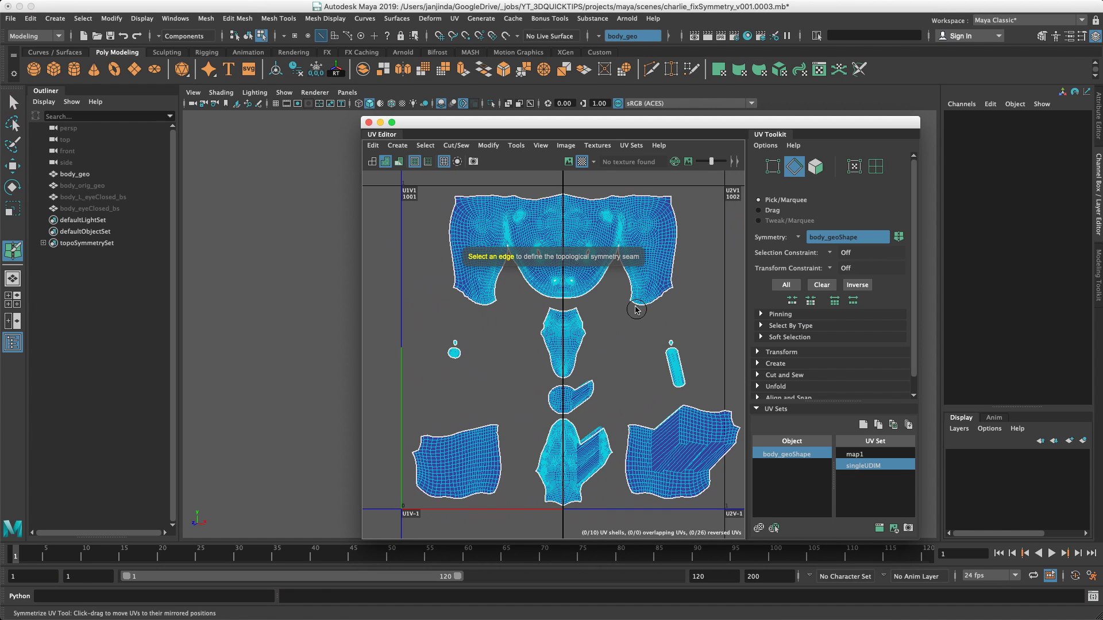
shift+right_drag(613, 315, 659, 249)
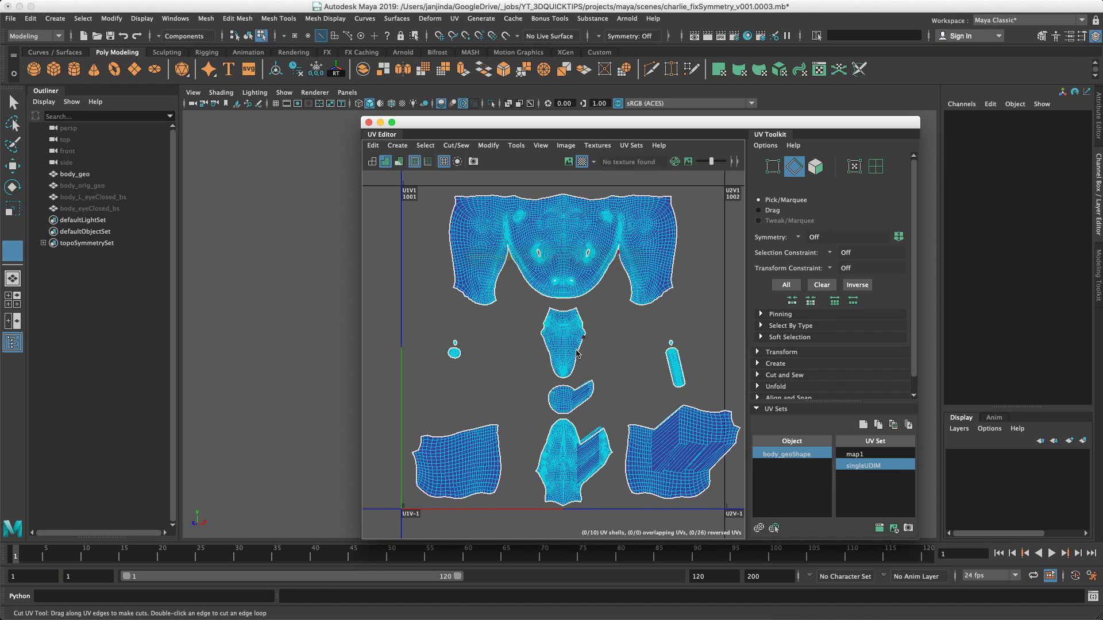
Symmetrize all UVs from the undistorted left half, picking a center-line edge on the head shell as the seam, and close the UV Editor
key(F11)
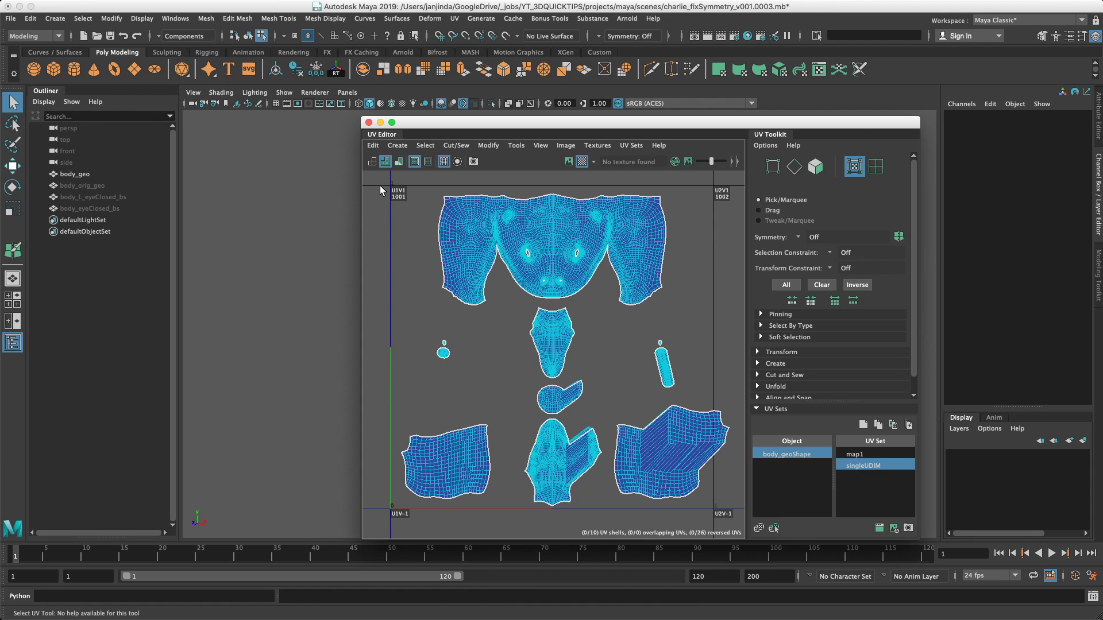
drag(374, 178, 550, 513)
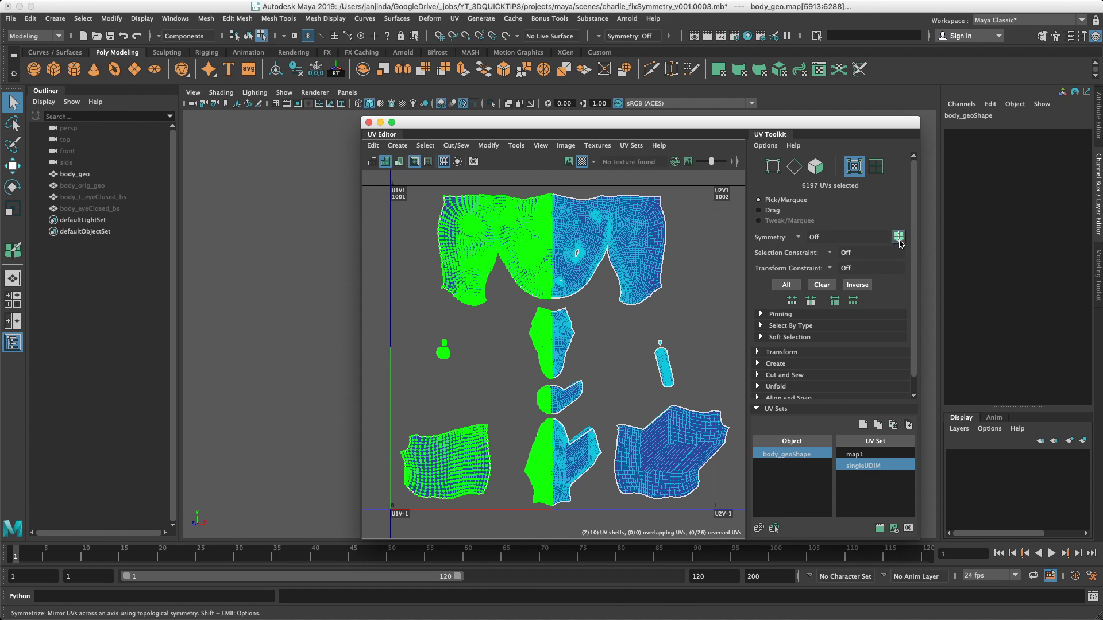
click(898, 237)
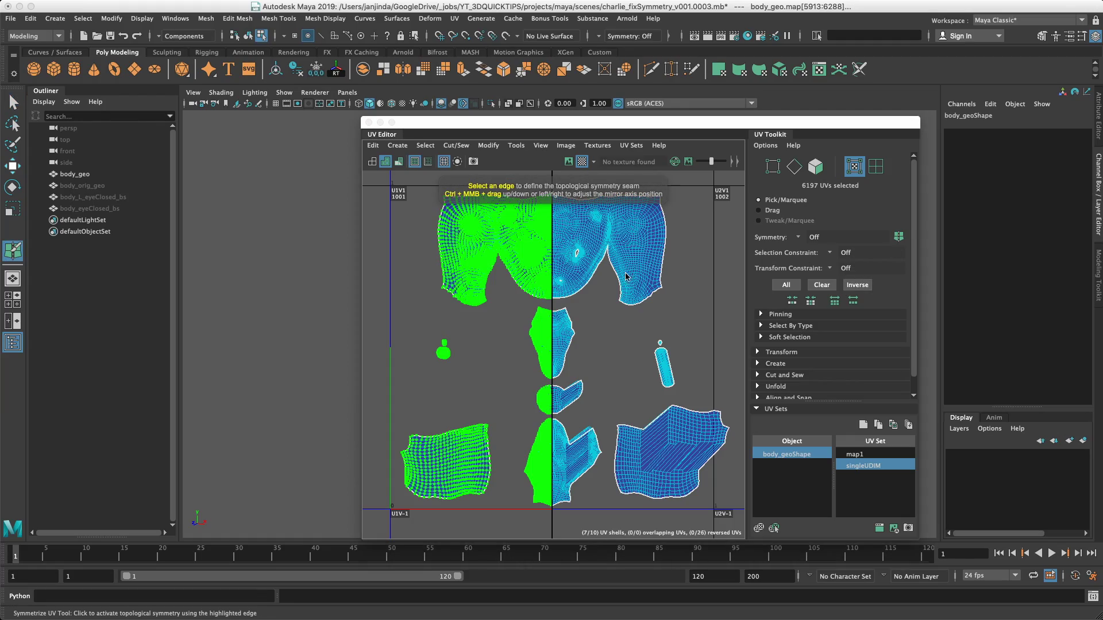
alt+right_drag(538, 253, 761, 240)
scroll(492, 304, up, 10)
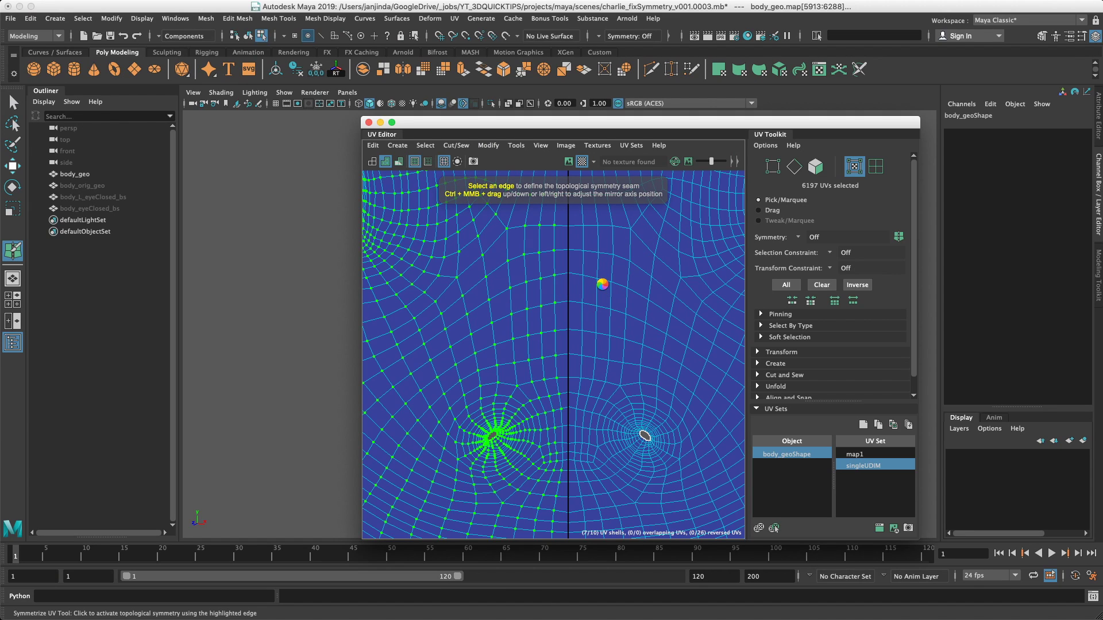
key(q)
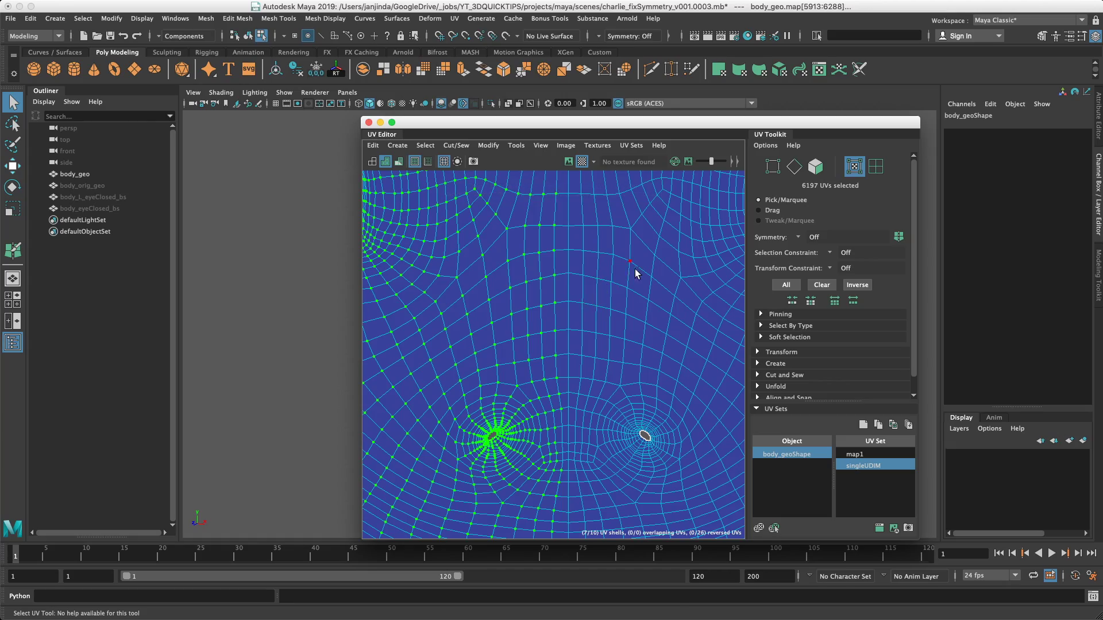
scroll(598, 270, down, 8)
scroll(587, 266, down, 5)
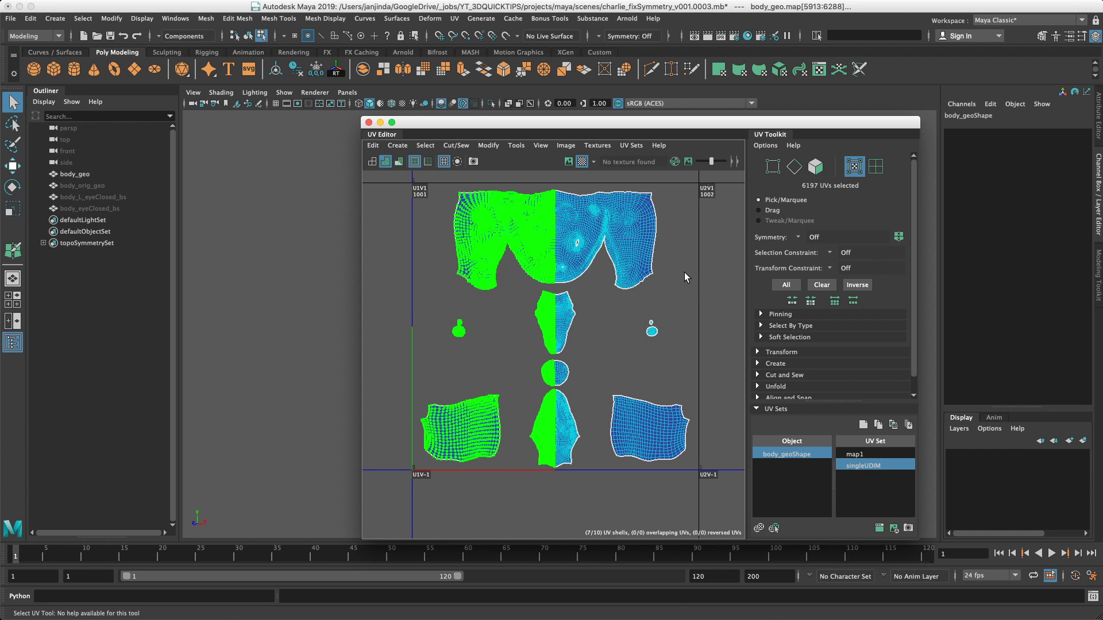
click(623, 330)
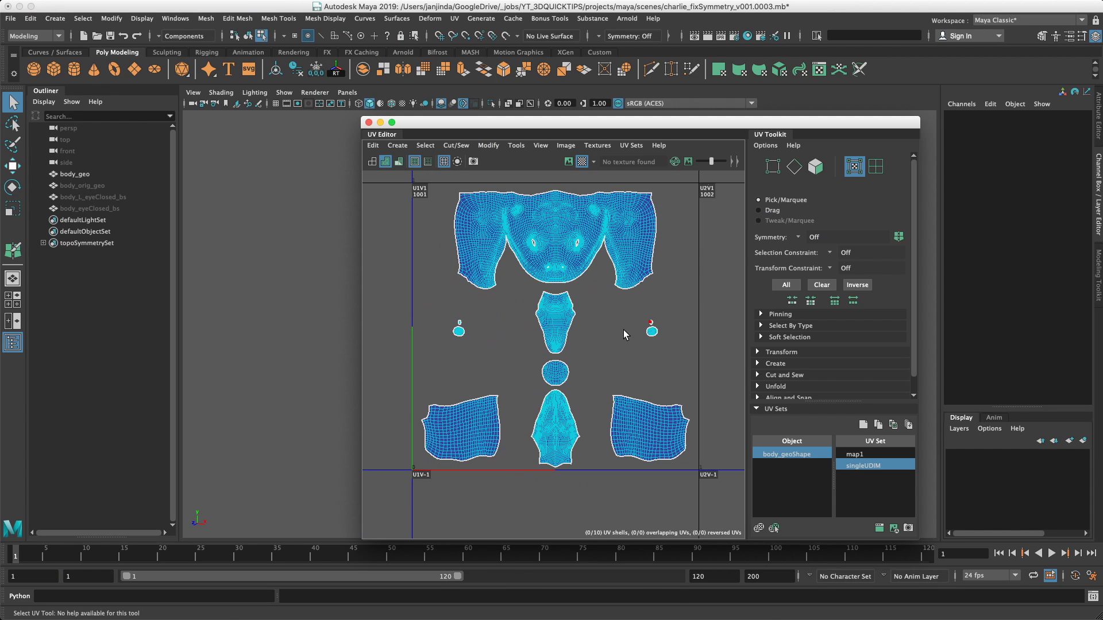
click(369, 122)
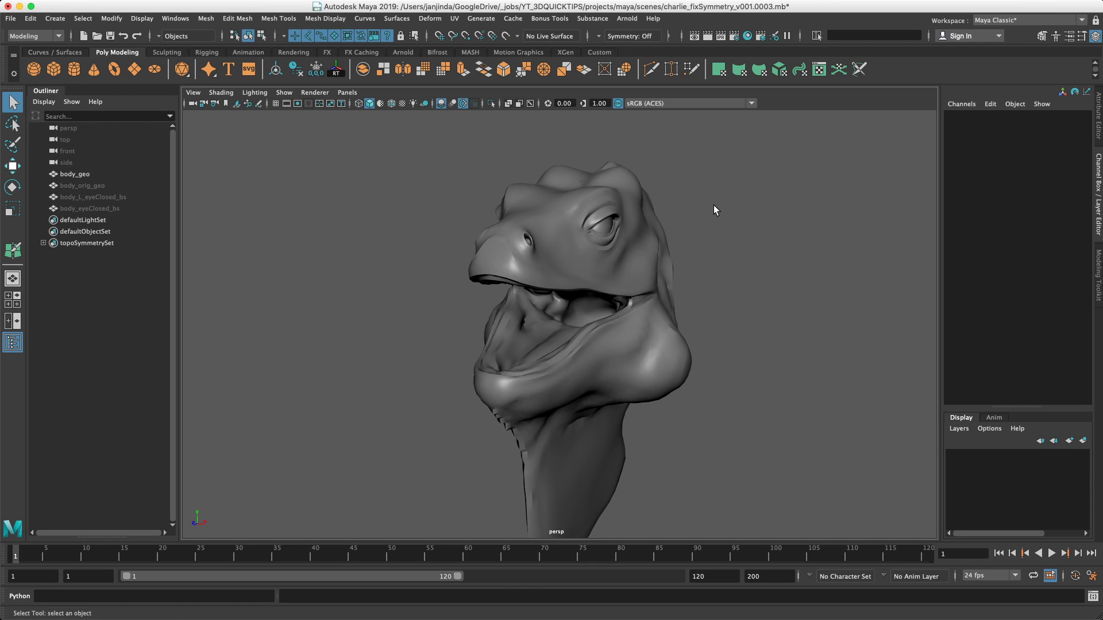
Hide body_geo, unhide body_L_eyeClosed_bs and examine its head and eyes from the front
click(118, 174)
key(ctrl+h)
click(119, 197)
key(shift+h)
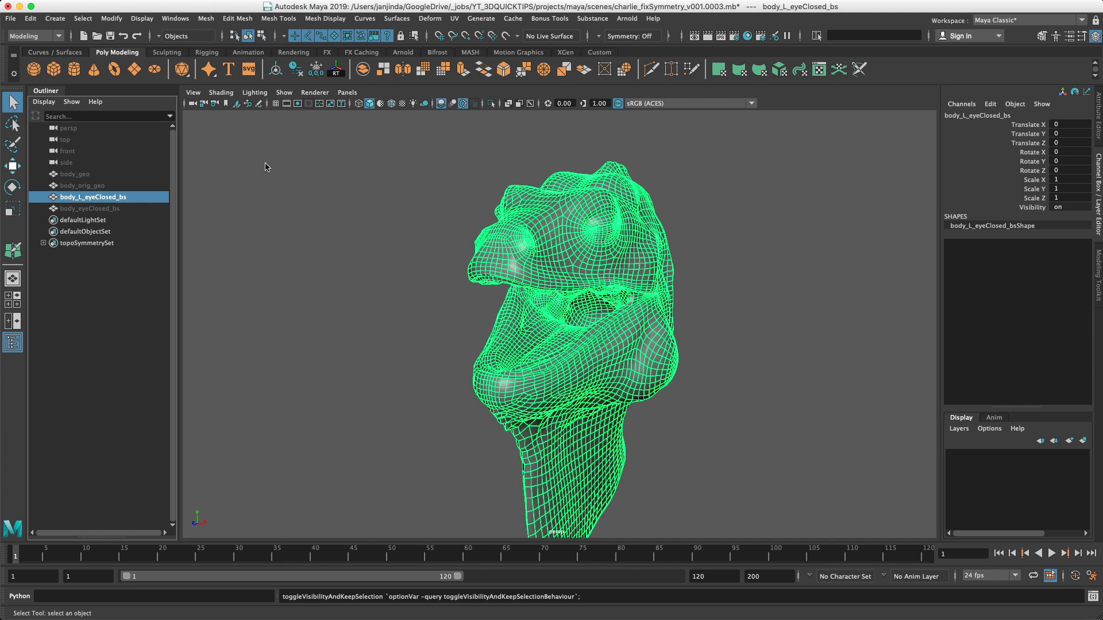
click(263, 166)
scroll(614, 195, up, 5)
alt+drag(562, 184, 620, 232)
alt+drag(570, 364, 581, 362)
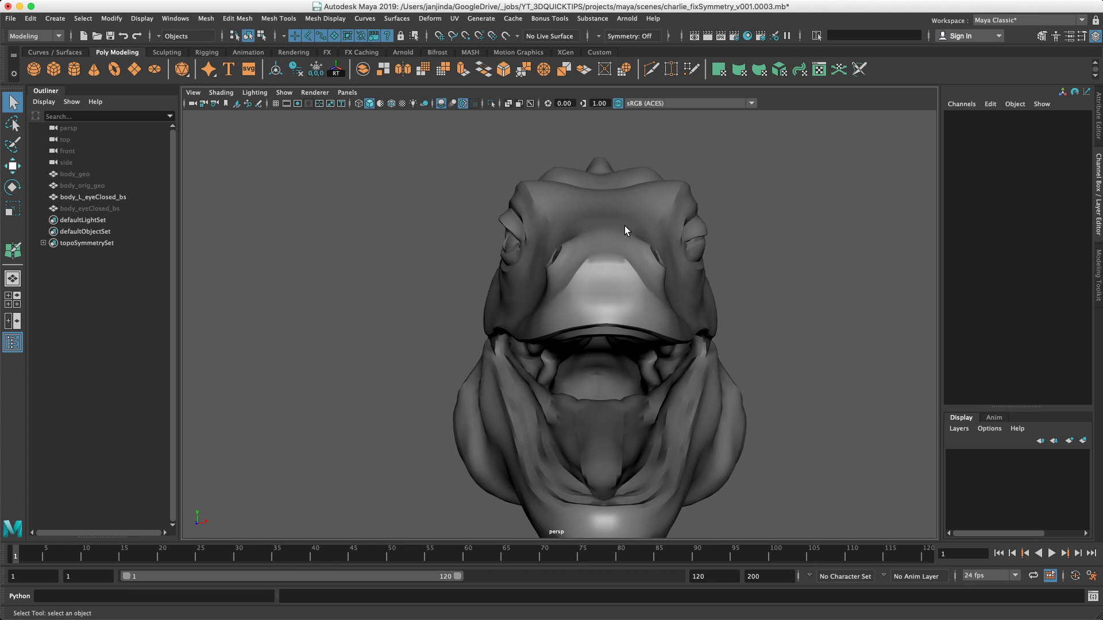
Compare the left and right eyes of body_L_eyeClosed_bs from the front and both sides of the head
alt+drag(715, 262, 692, 278)
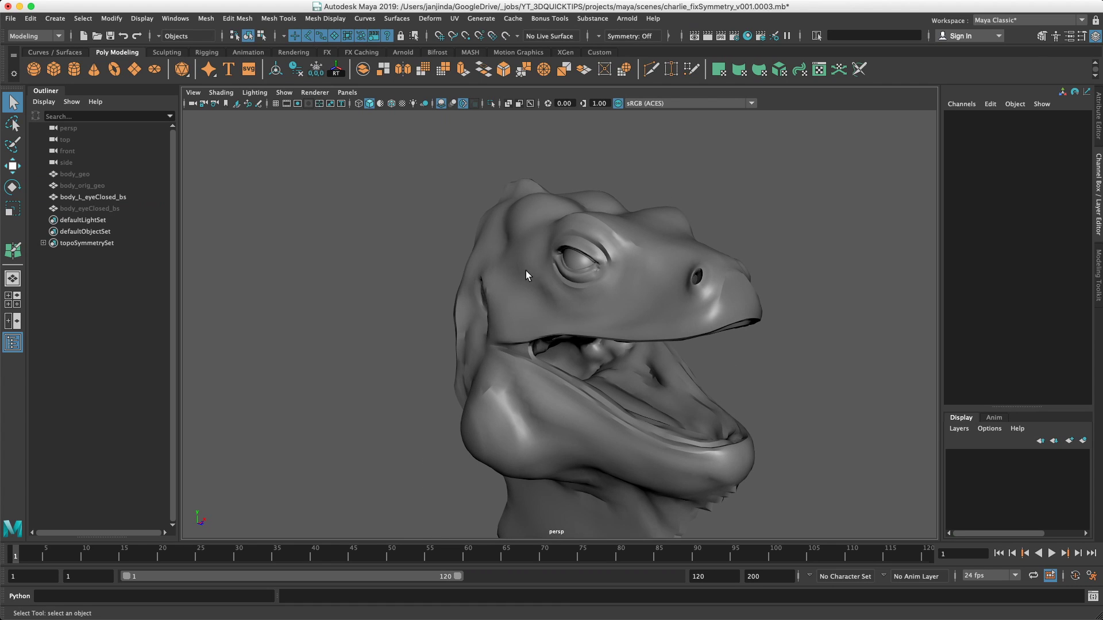
mouse_move(618, 266)
alt+mouse_down()
mouse_move(660, 247)
mouse_move(608, 249)
alt+mouse_up()
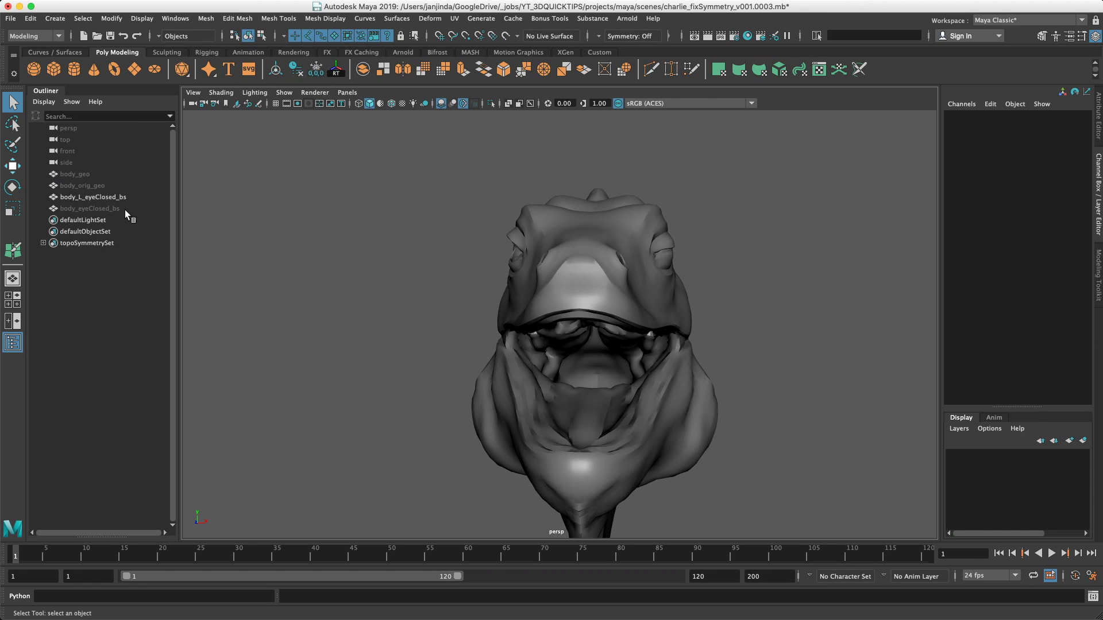
click(575, 321)
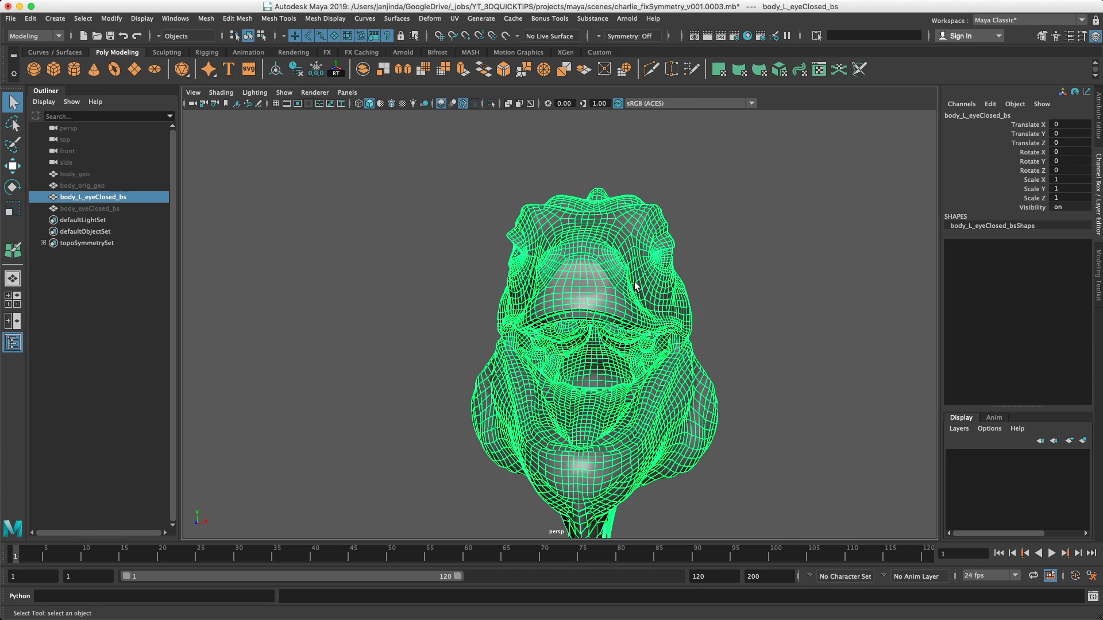
double_click(1077, 180)
click(752, 223)
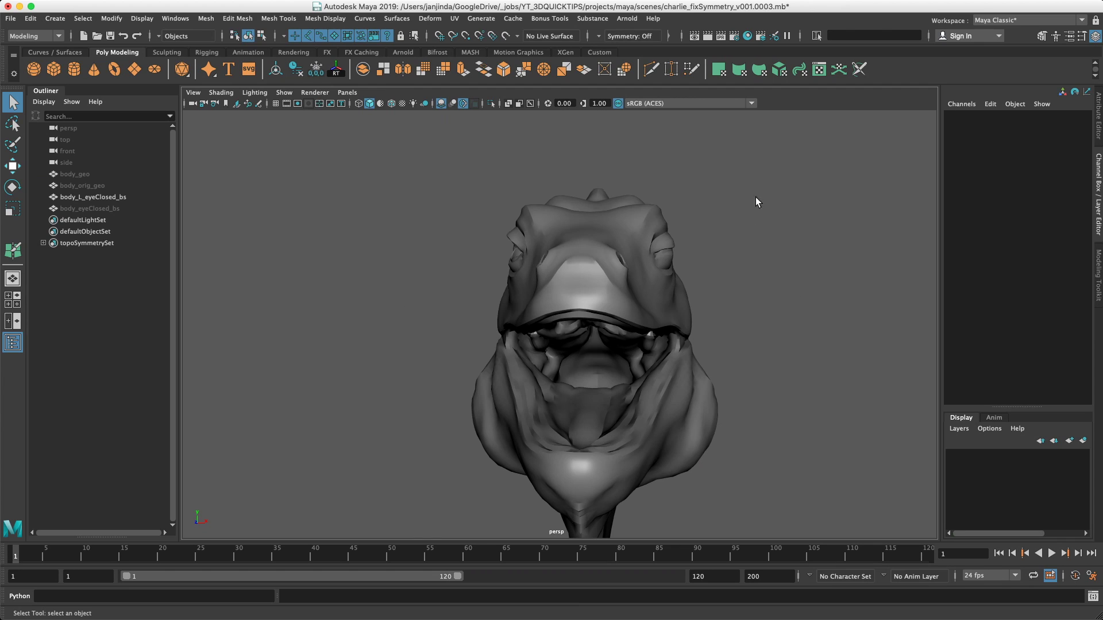
alt+drag(599, 214, 653, 227)
Try to flip only the closed left eye's vertices on body_L_eyeClosed_bs, using a center-line edge on the snout as the symmetry seam
click(663, 251)
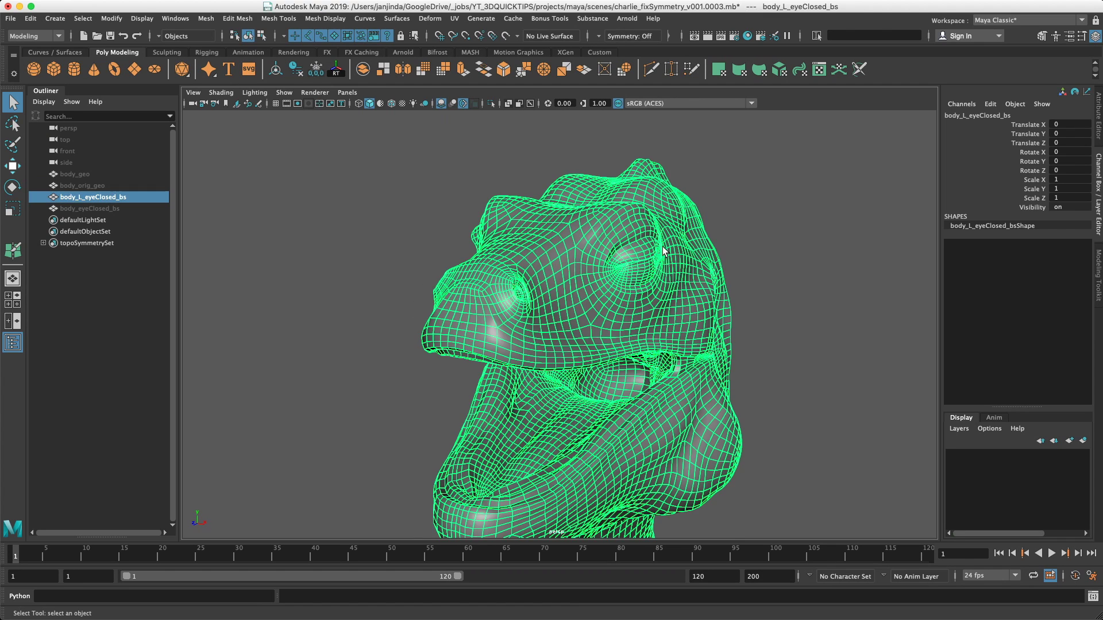
right_drag(676, 245, 626, 255)
alt+drag(626, 256, 746, 228)
drag(779, 191, 673, 270)
alt+drag(709, 239, 596, 283)
ctrl+drag(837, 188, 705, 228)
alt+drag(560, 272, 772, 255)
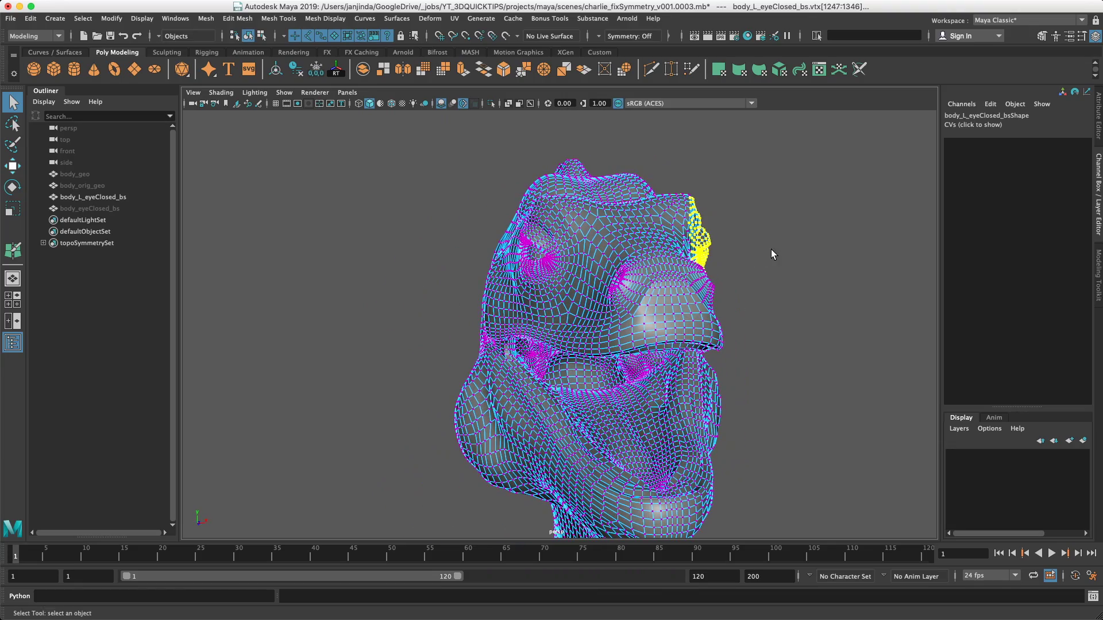
click(238, 19)
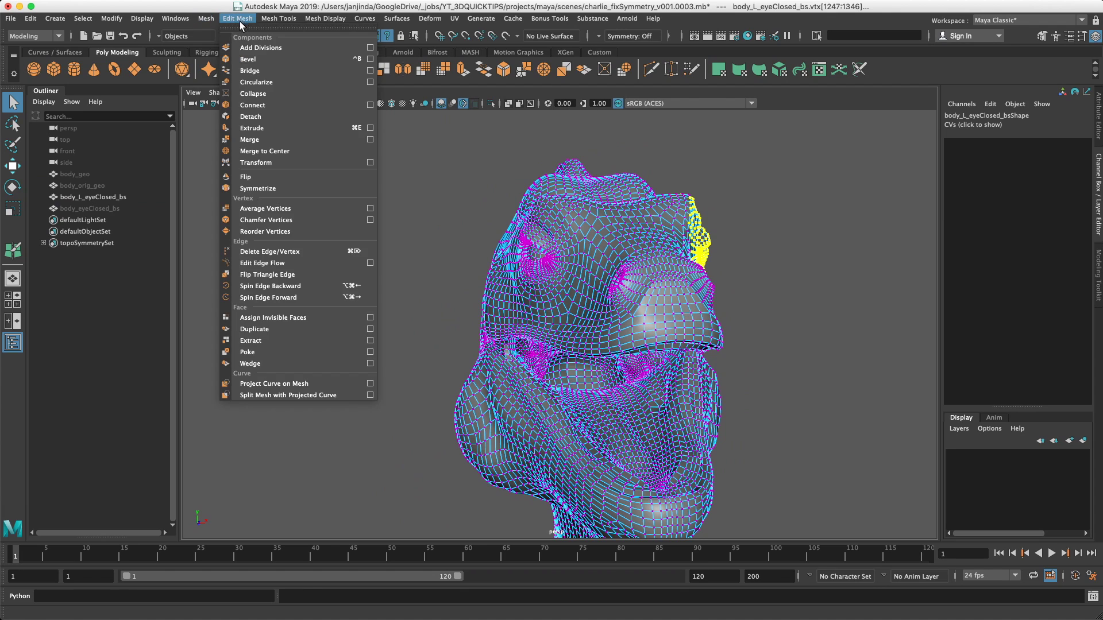
click(270, 178)
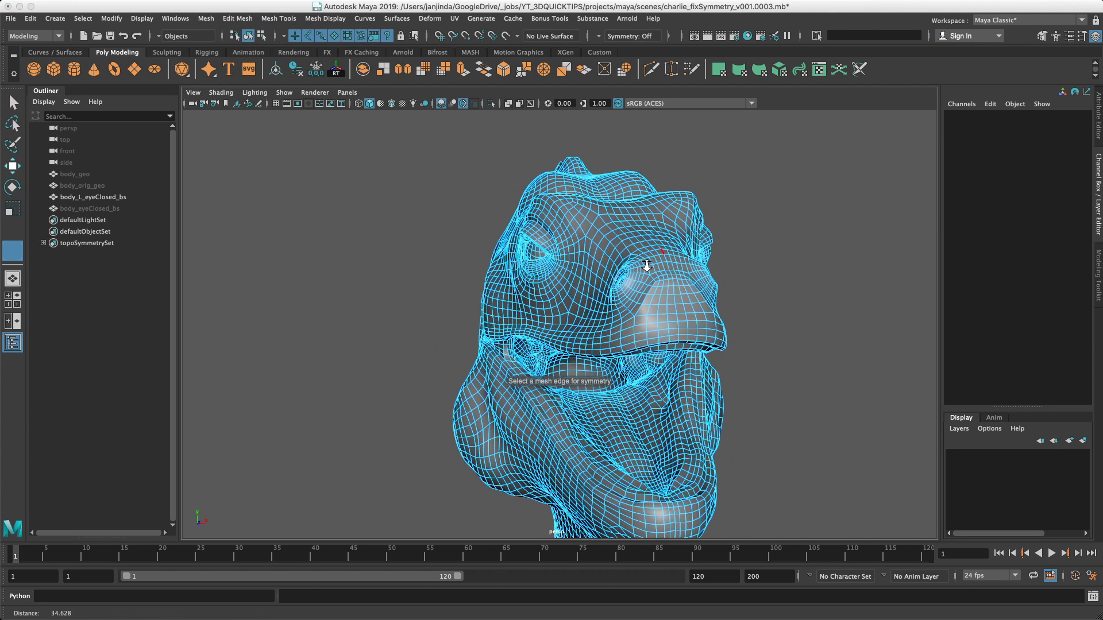
alt+drag(747, 250, 694, 257)
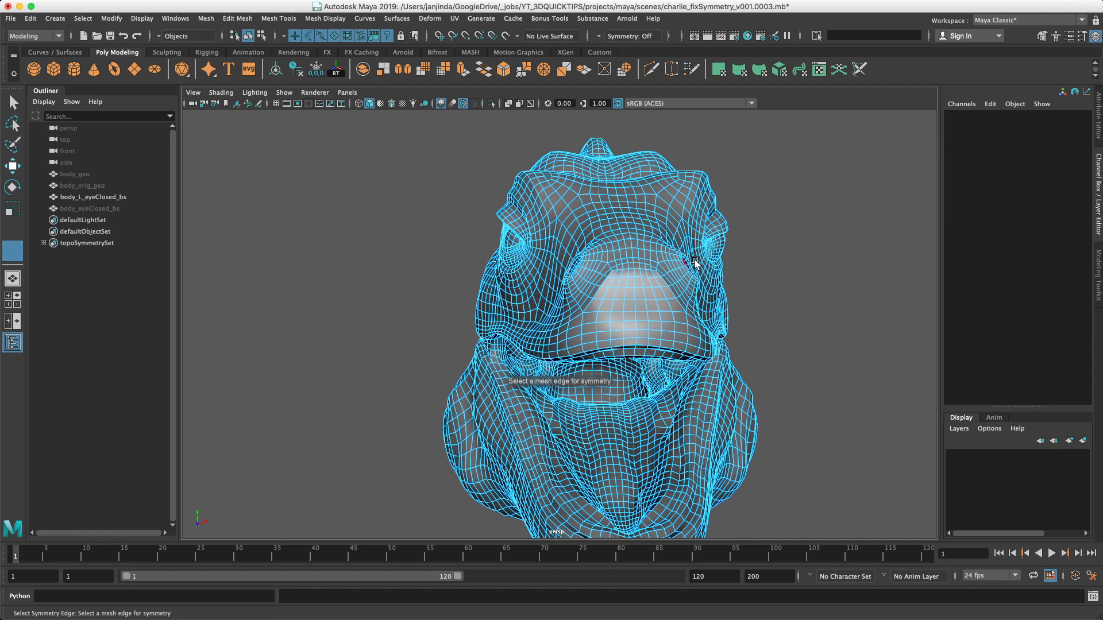
click(634, 318)
alt+drag(678, 263, 651, 261)
click(759, 236)
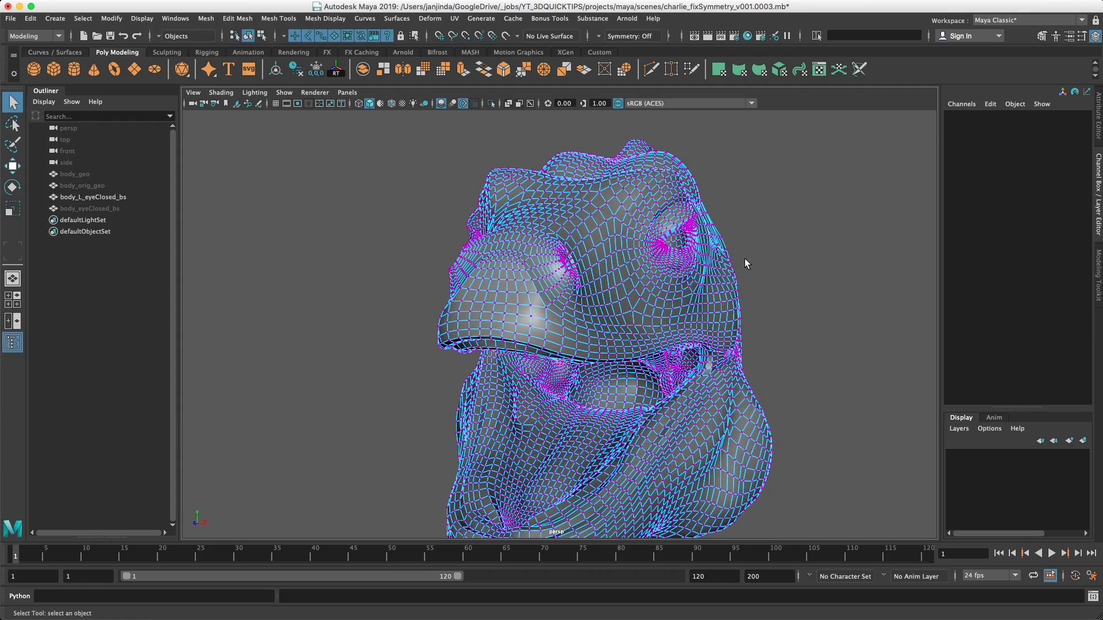
alt+drag(746, 262, 772, 248)
key(ctrl+z)
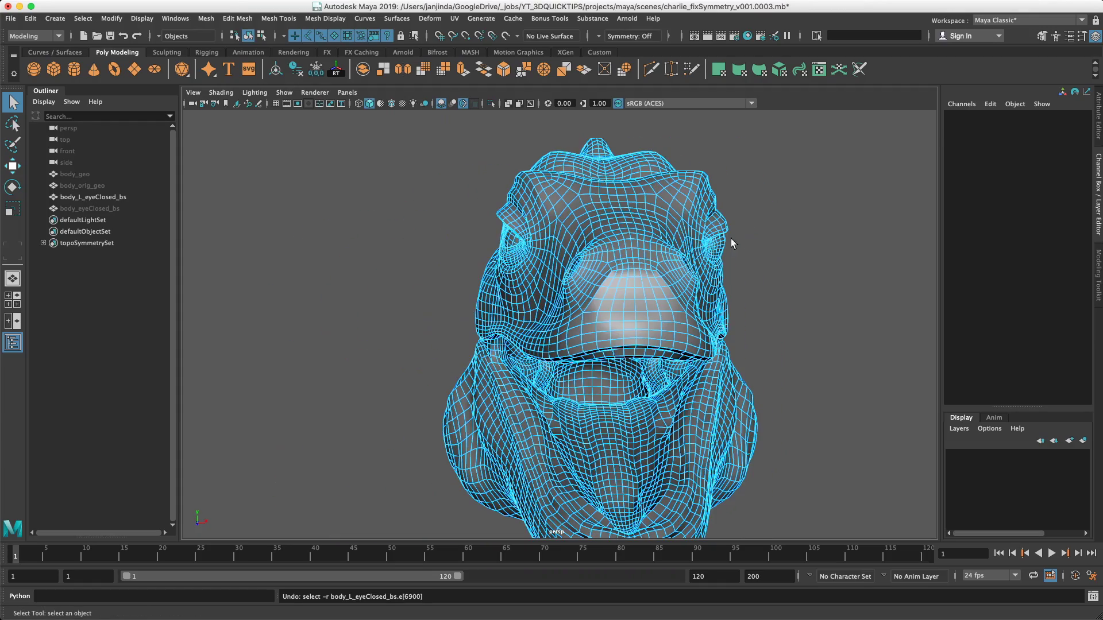
Select a single off-center vertex on the left side of the snout and note its ID, 1382, in the Python command line
click(668, 265)
alt+drag(668, 265, 608, 255)
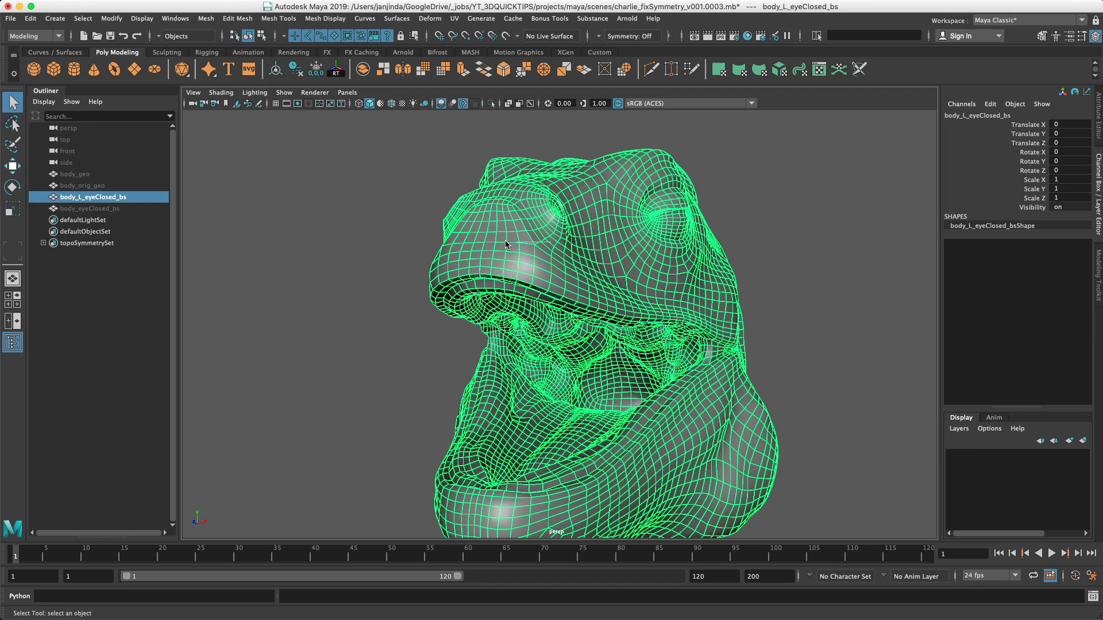
key(F9)
click(533, 246)
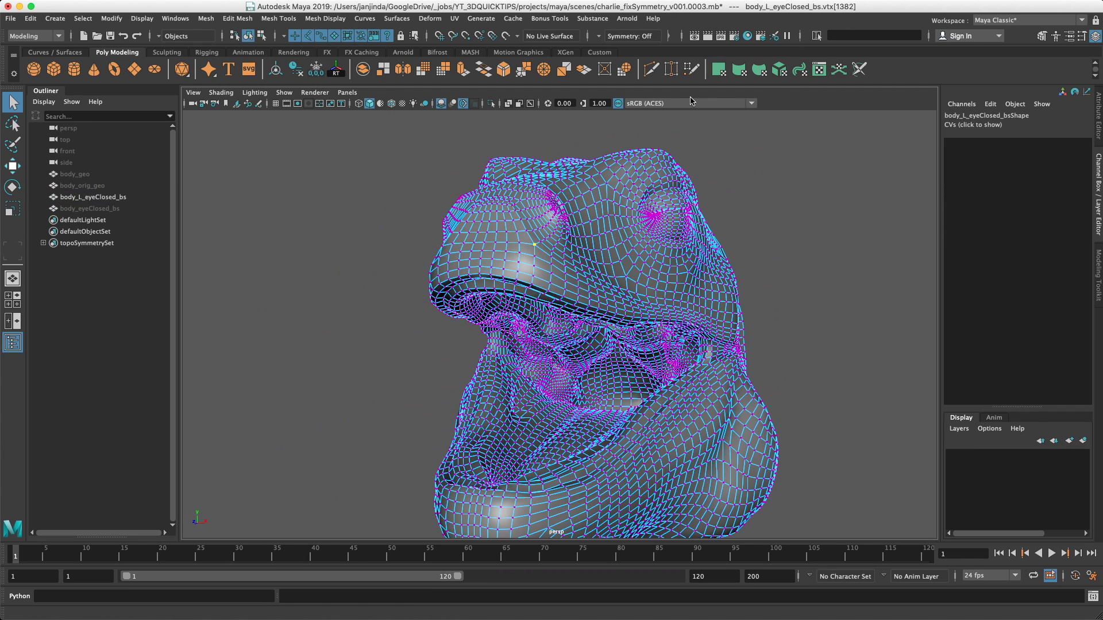
click(79, 592)
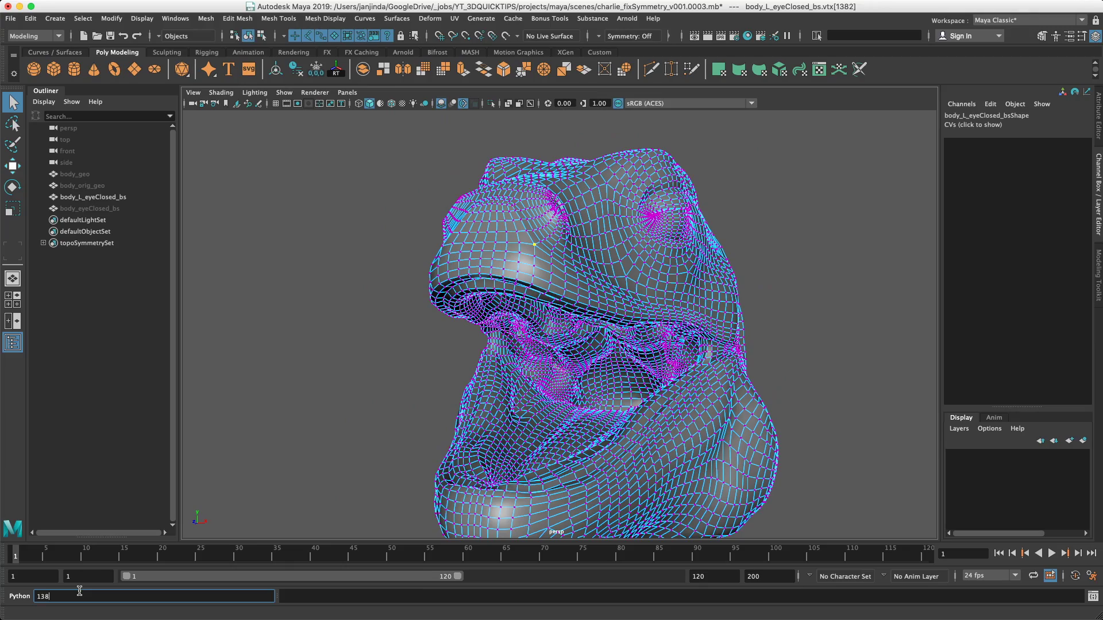
Select the vertices around the closed left eye and flip them to the other side, picking a center-line edge on the snout as the seam
key(F8)
alt+drag(714, 193, 733, 210)
right_drag(753, 211, 702, 210)
drag(794, 169, 663, 302)
alt+drag(667, 299, 757, 239)
click(221, 19)
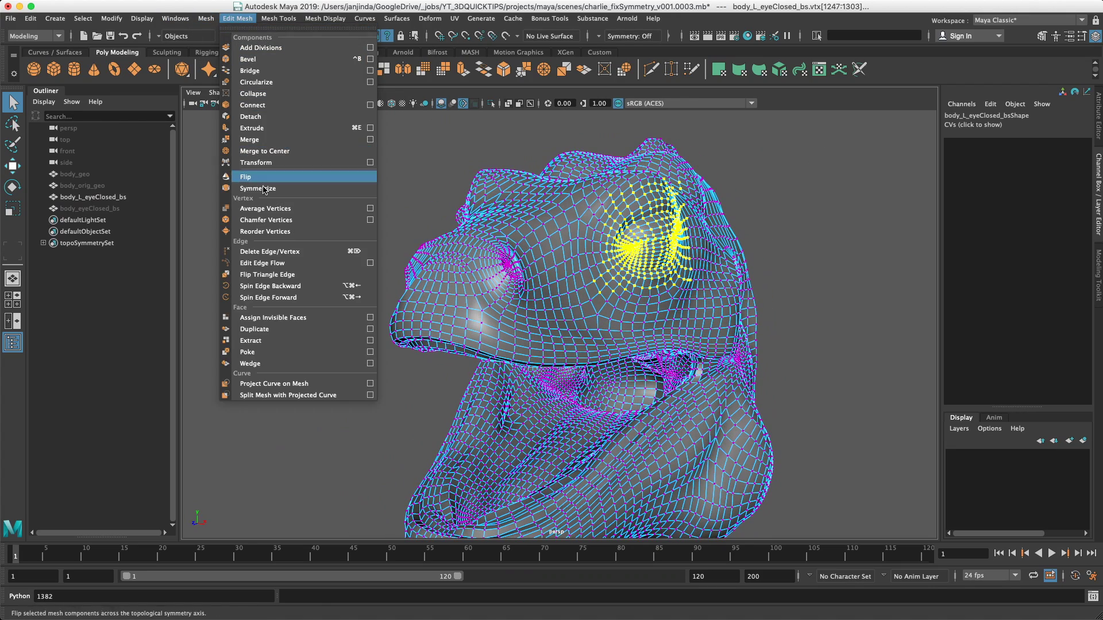
click(248, 181)
alt+drag(544, 237, 621, 298)
click(562, 326)
click(768, 229)
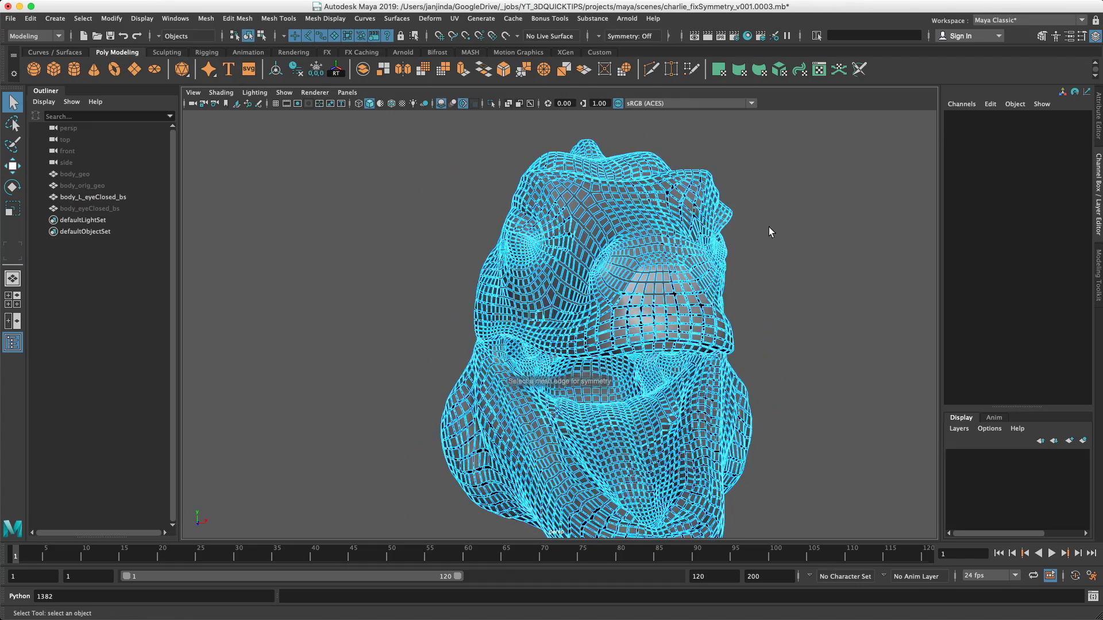
Select the same snout vertex on body_L_eyeClosed_bs again and compare its ID with the noted 1382, then clear the selection
alt+drag(767, 229, 723, 246)
right_drag(694, 263, 766, 228)
click(647, 285)
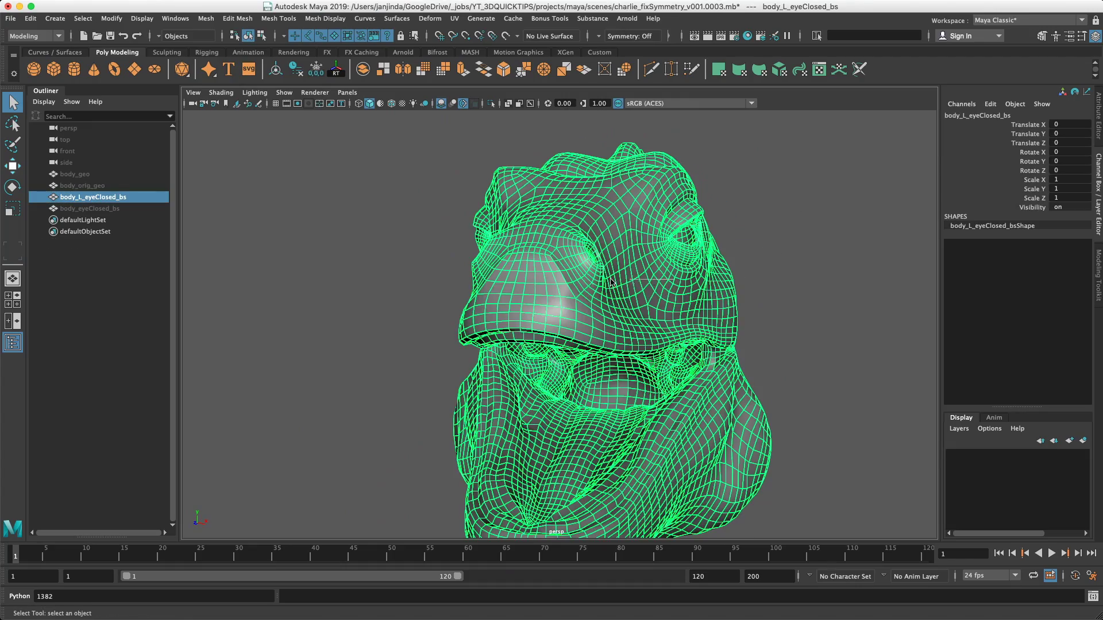
right_drag(647, 285, 575, 304)
click(576, 299)
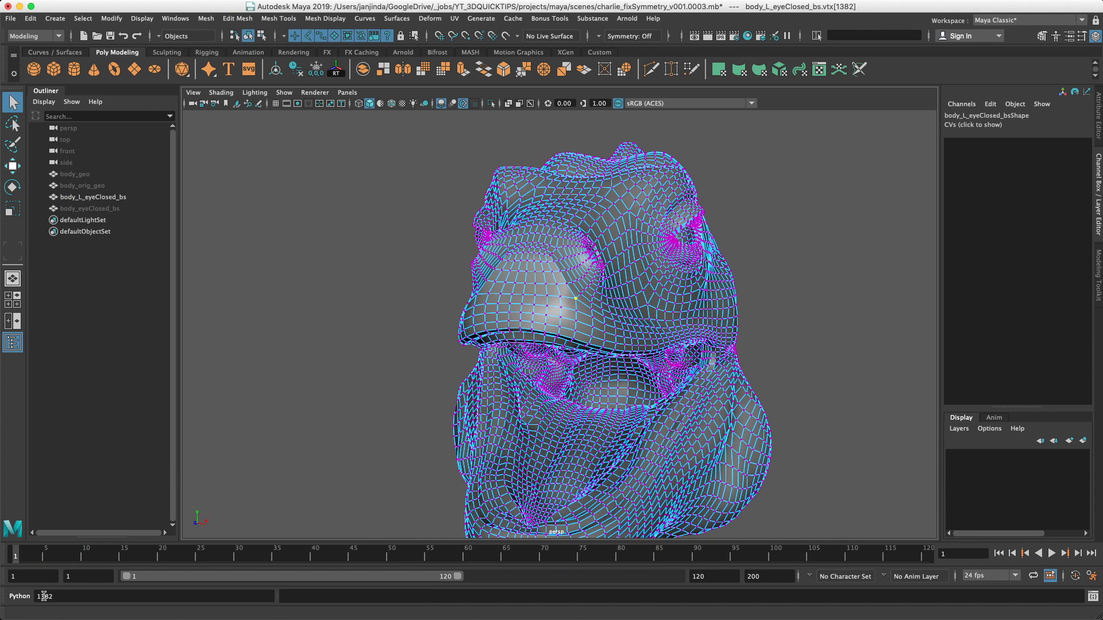
click(753, 230)
Examine the flipped eye shape on the shaded head from the front and both sides
alt+drag(753, 230, 672, 249)
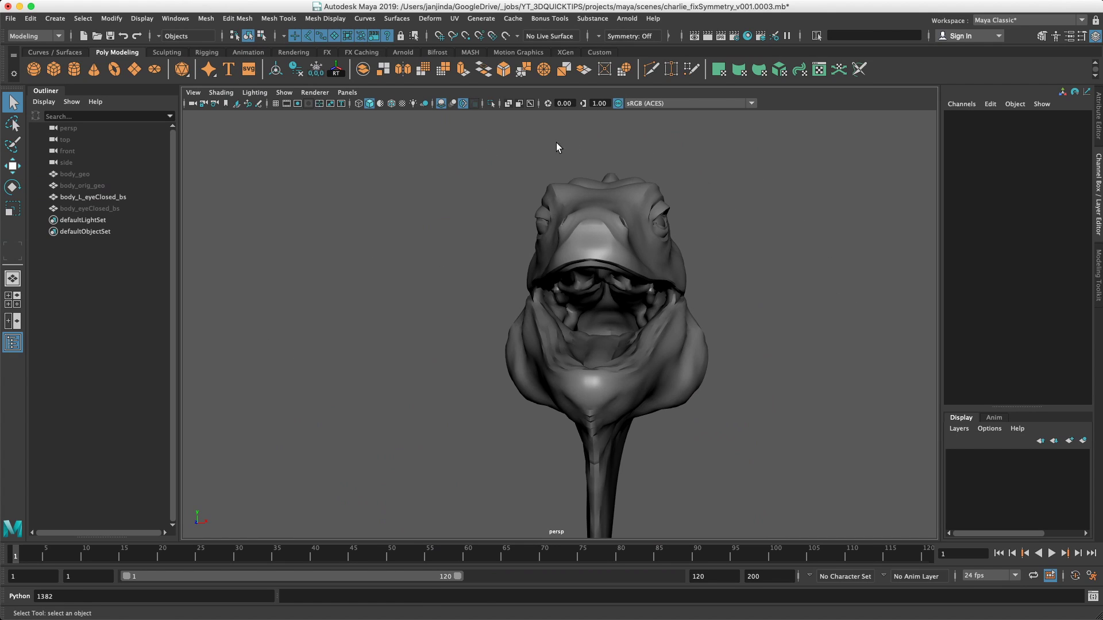
alt+drag(572, 253, 708, 250)
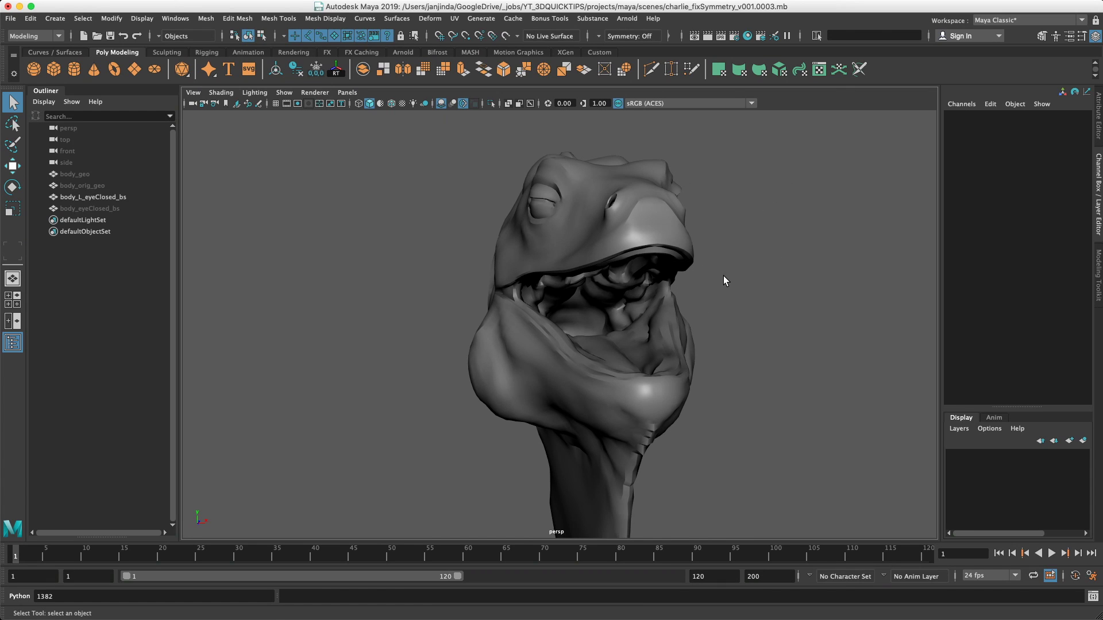
alt+drag(747, 256, 677, 250)
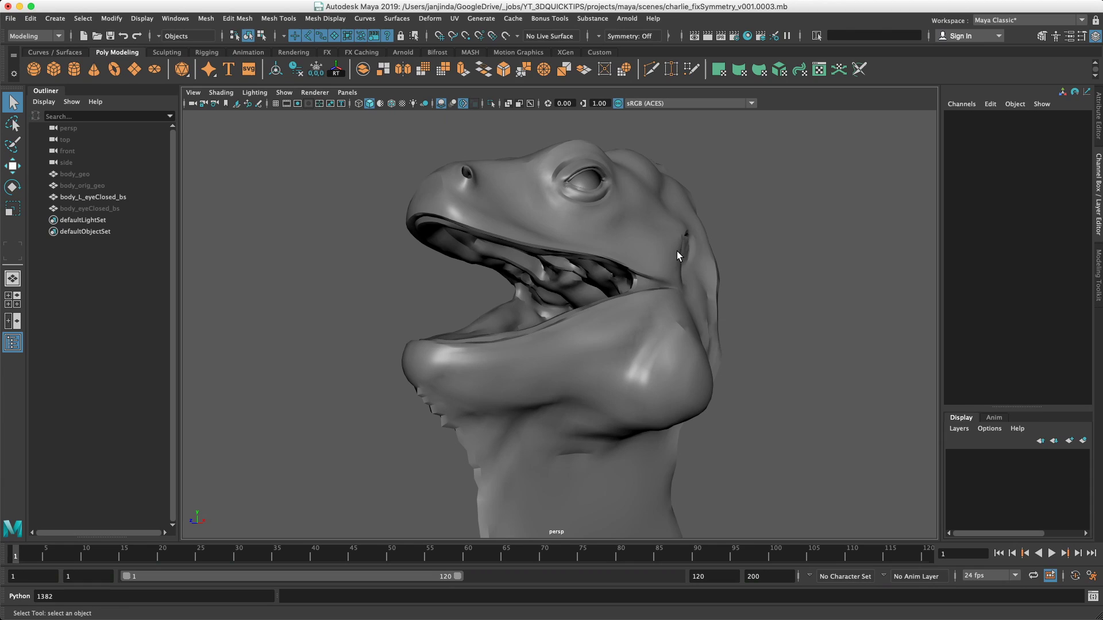